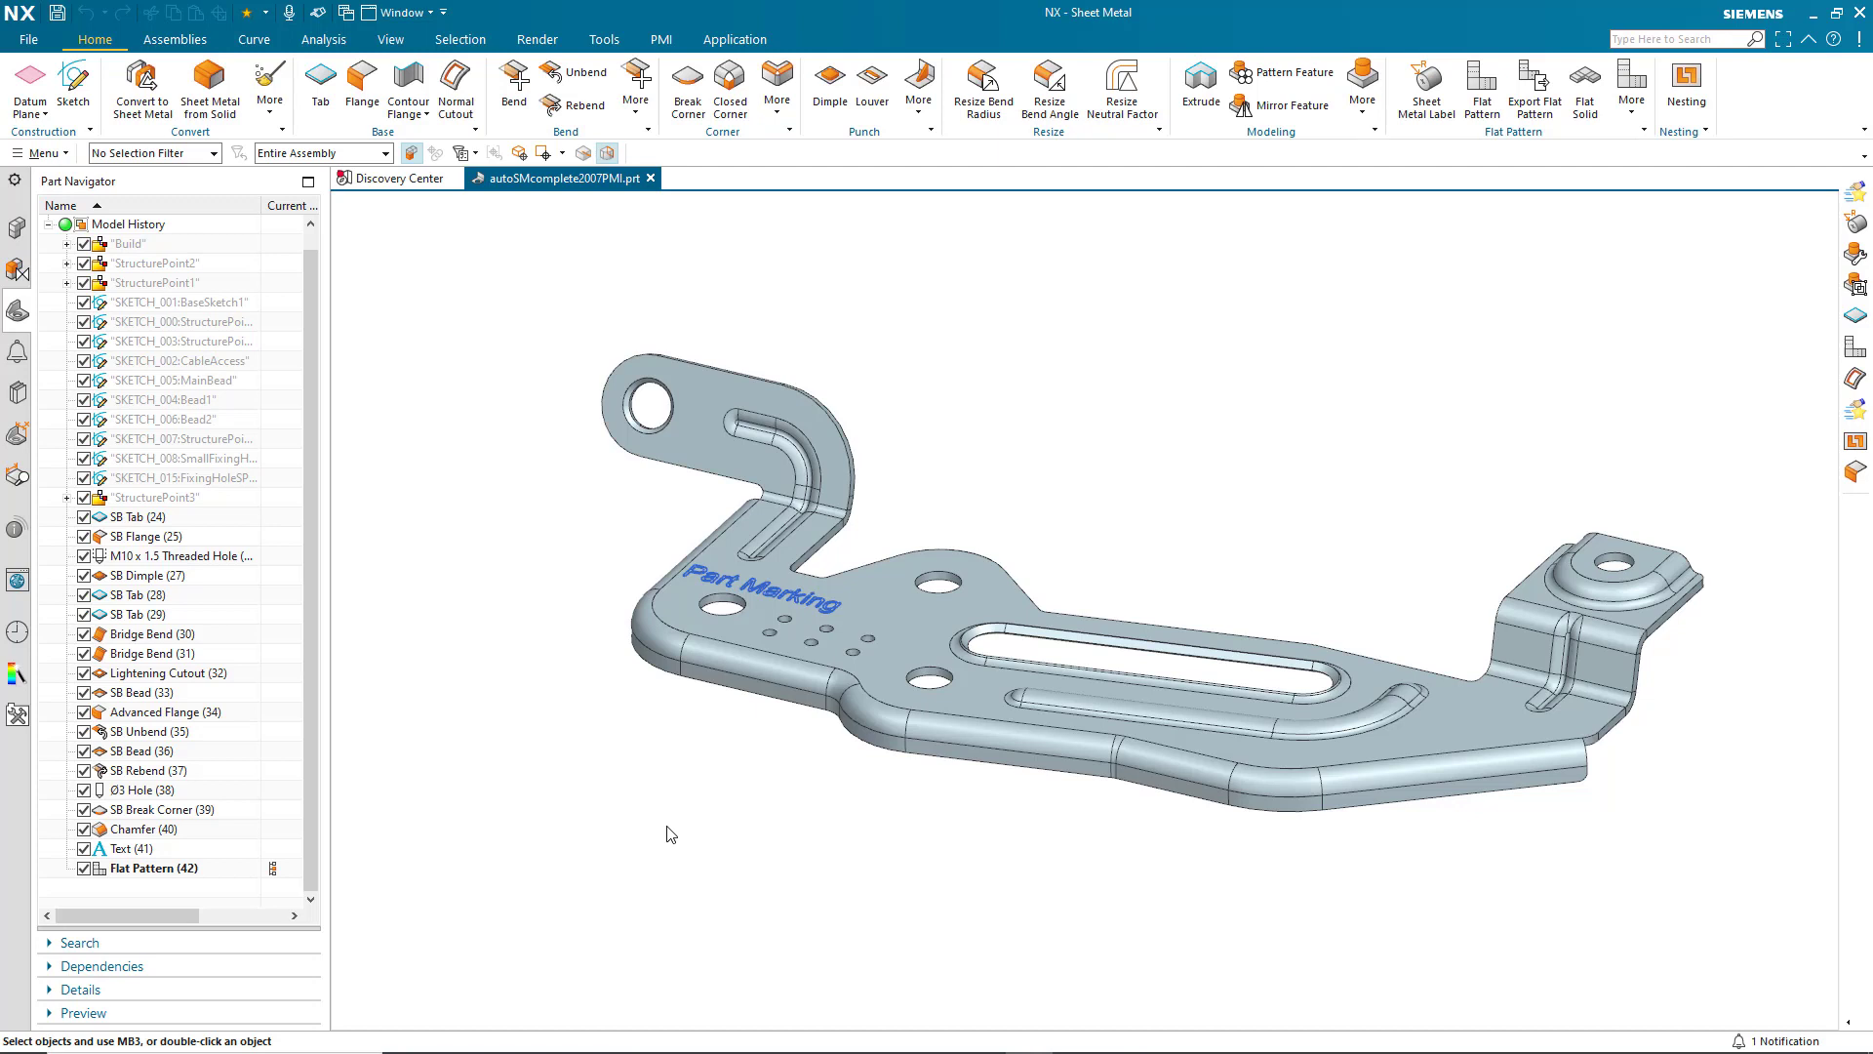
# - Start a Sheet Metal Label set to the Bend type, with the Bend and Body types listed
pyautogui.click(1428, 94)
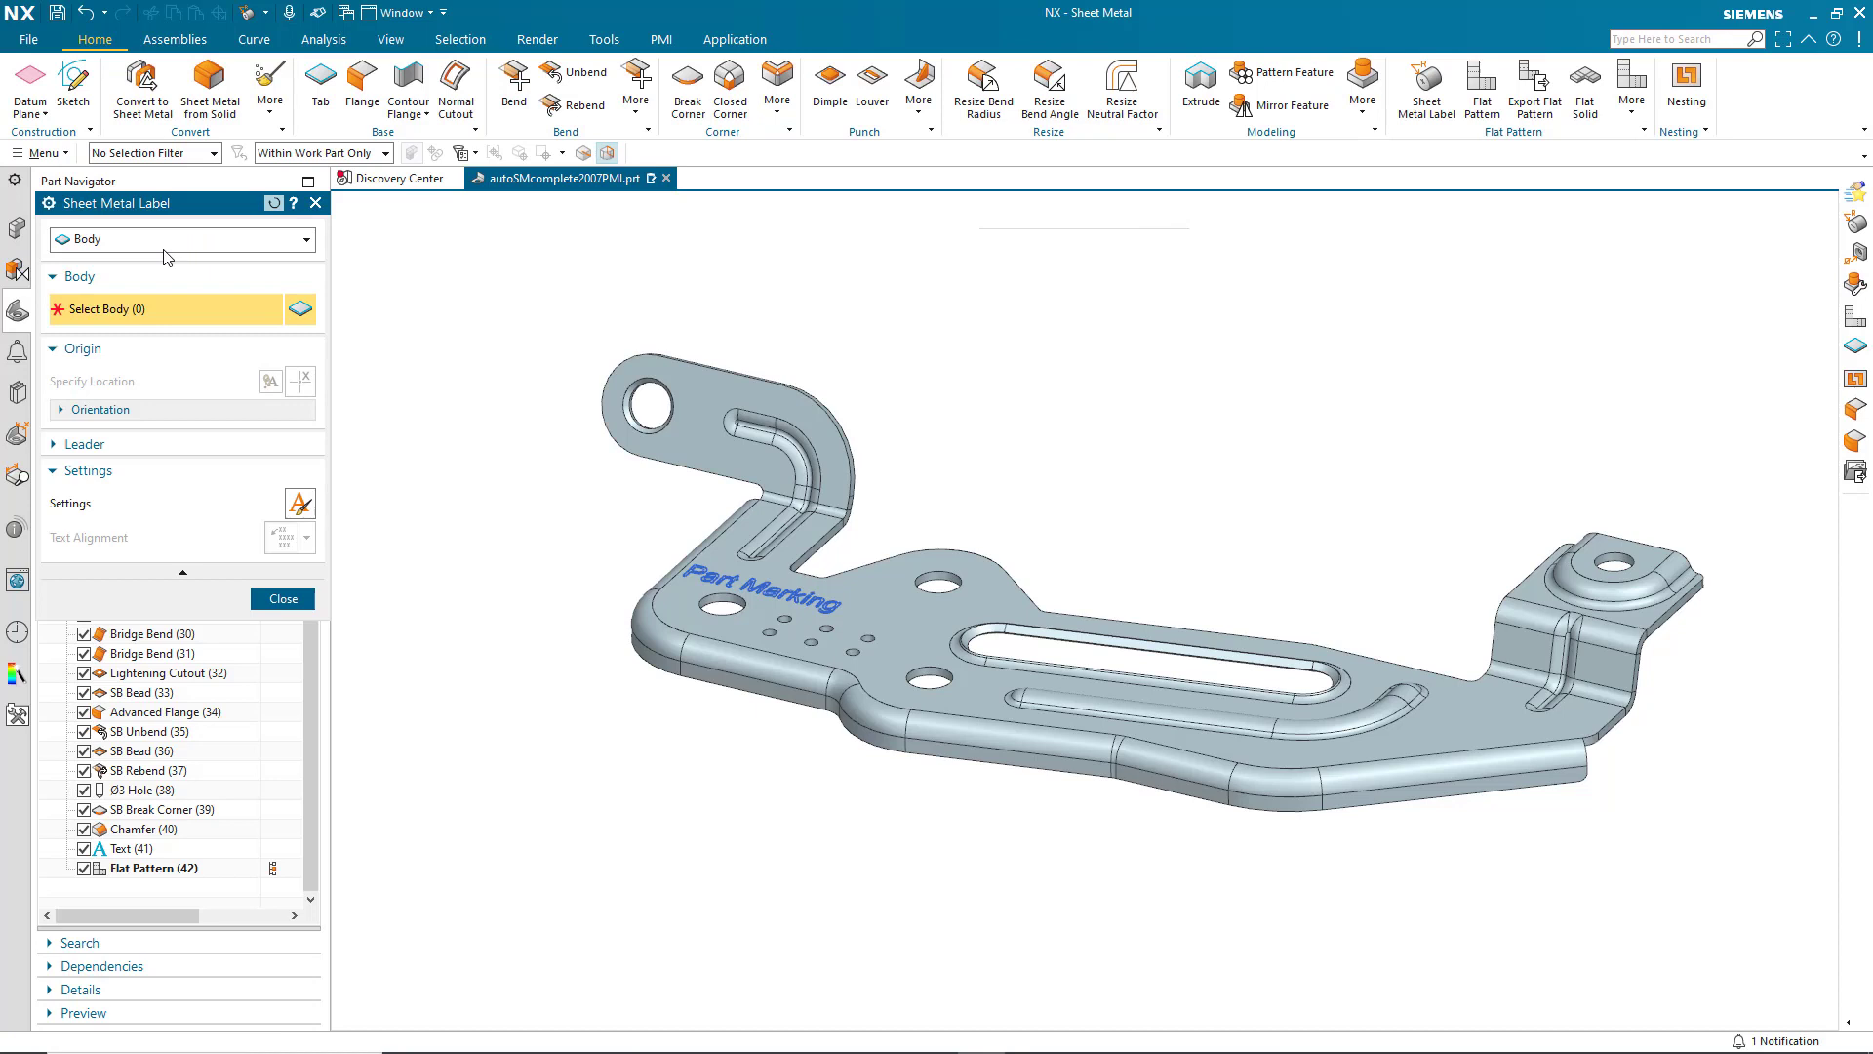
pyautogui.scroll(-1, 164, 250)
pyautogui.click(144, 245)
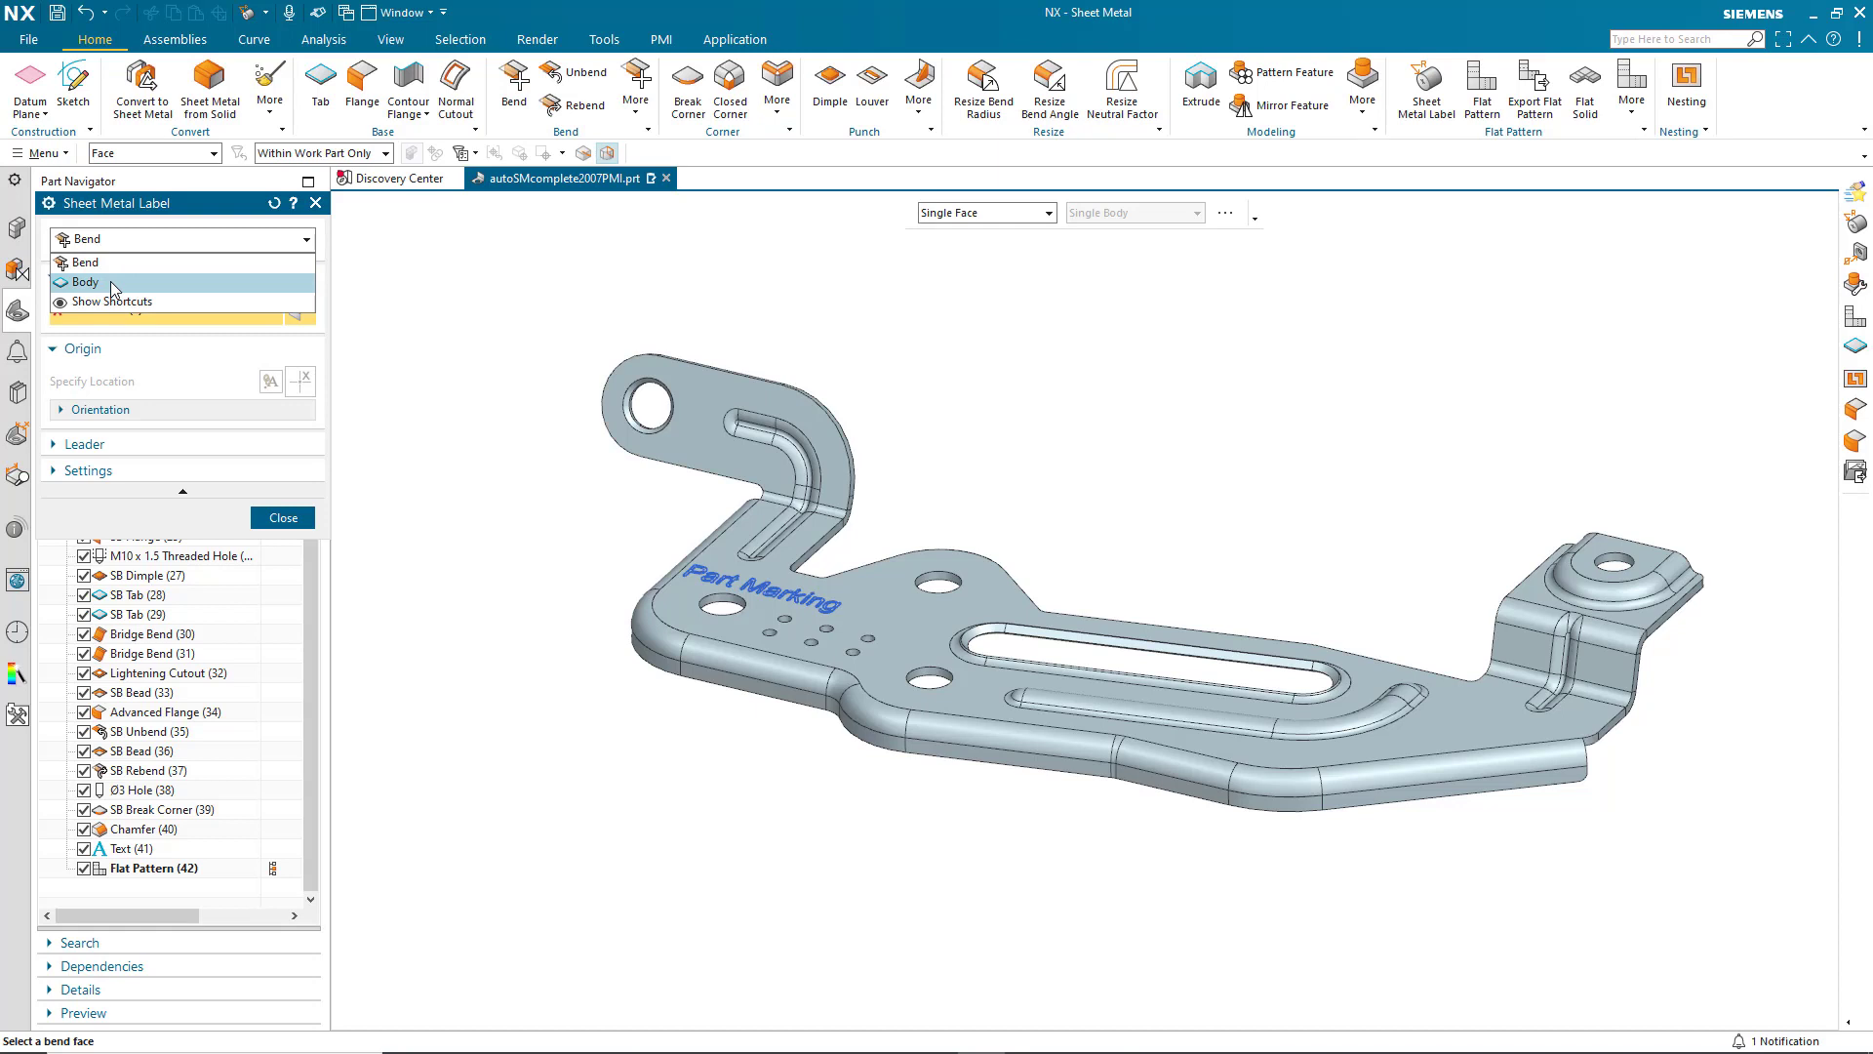
# - Close the label tool, make Back the work view, then return to a tilted 3-D view
pyautogui.click(317, 208)
pyautogui.click(289, 512)
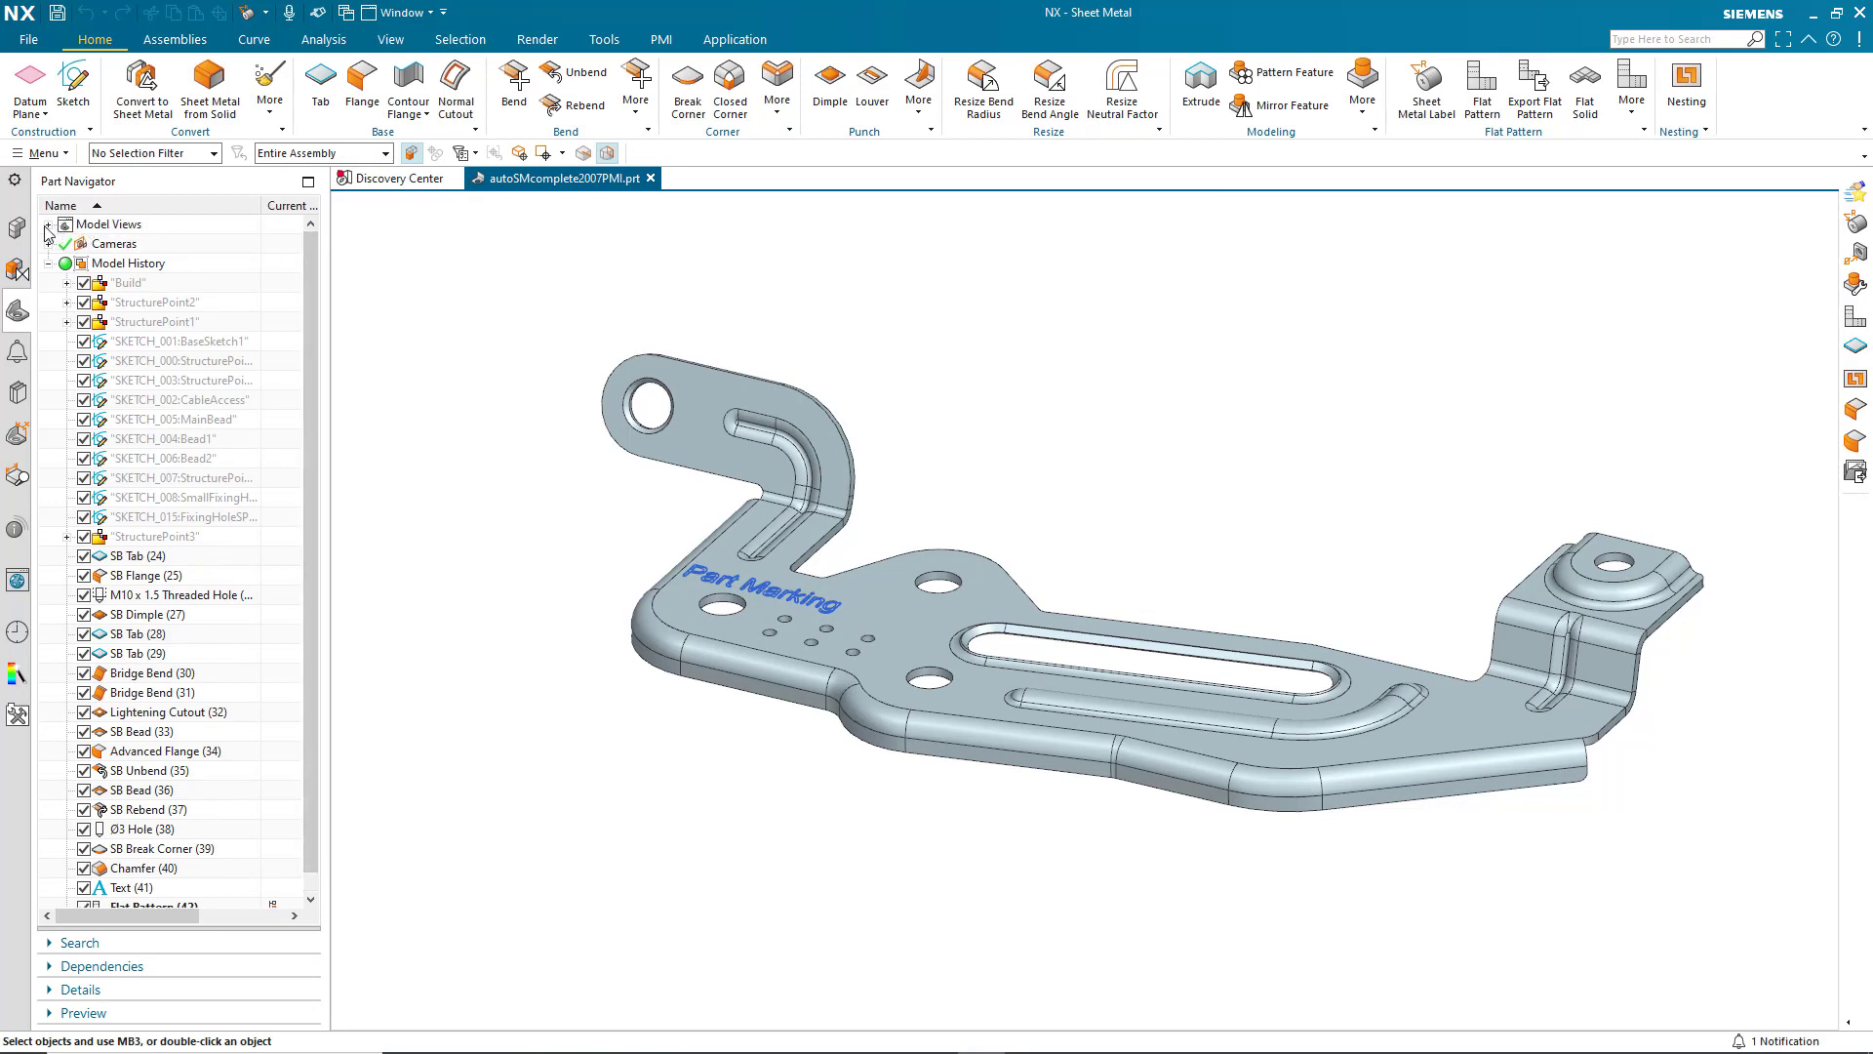
pyautogui.click(47, 225)
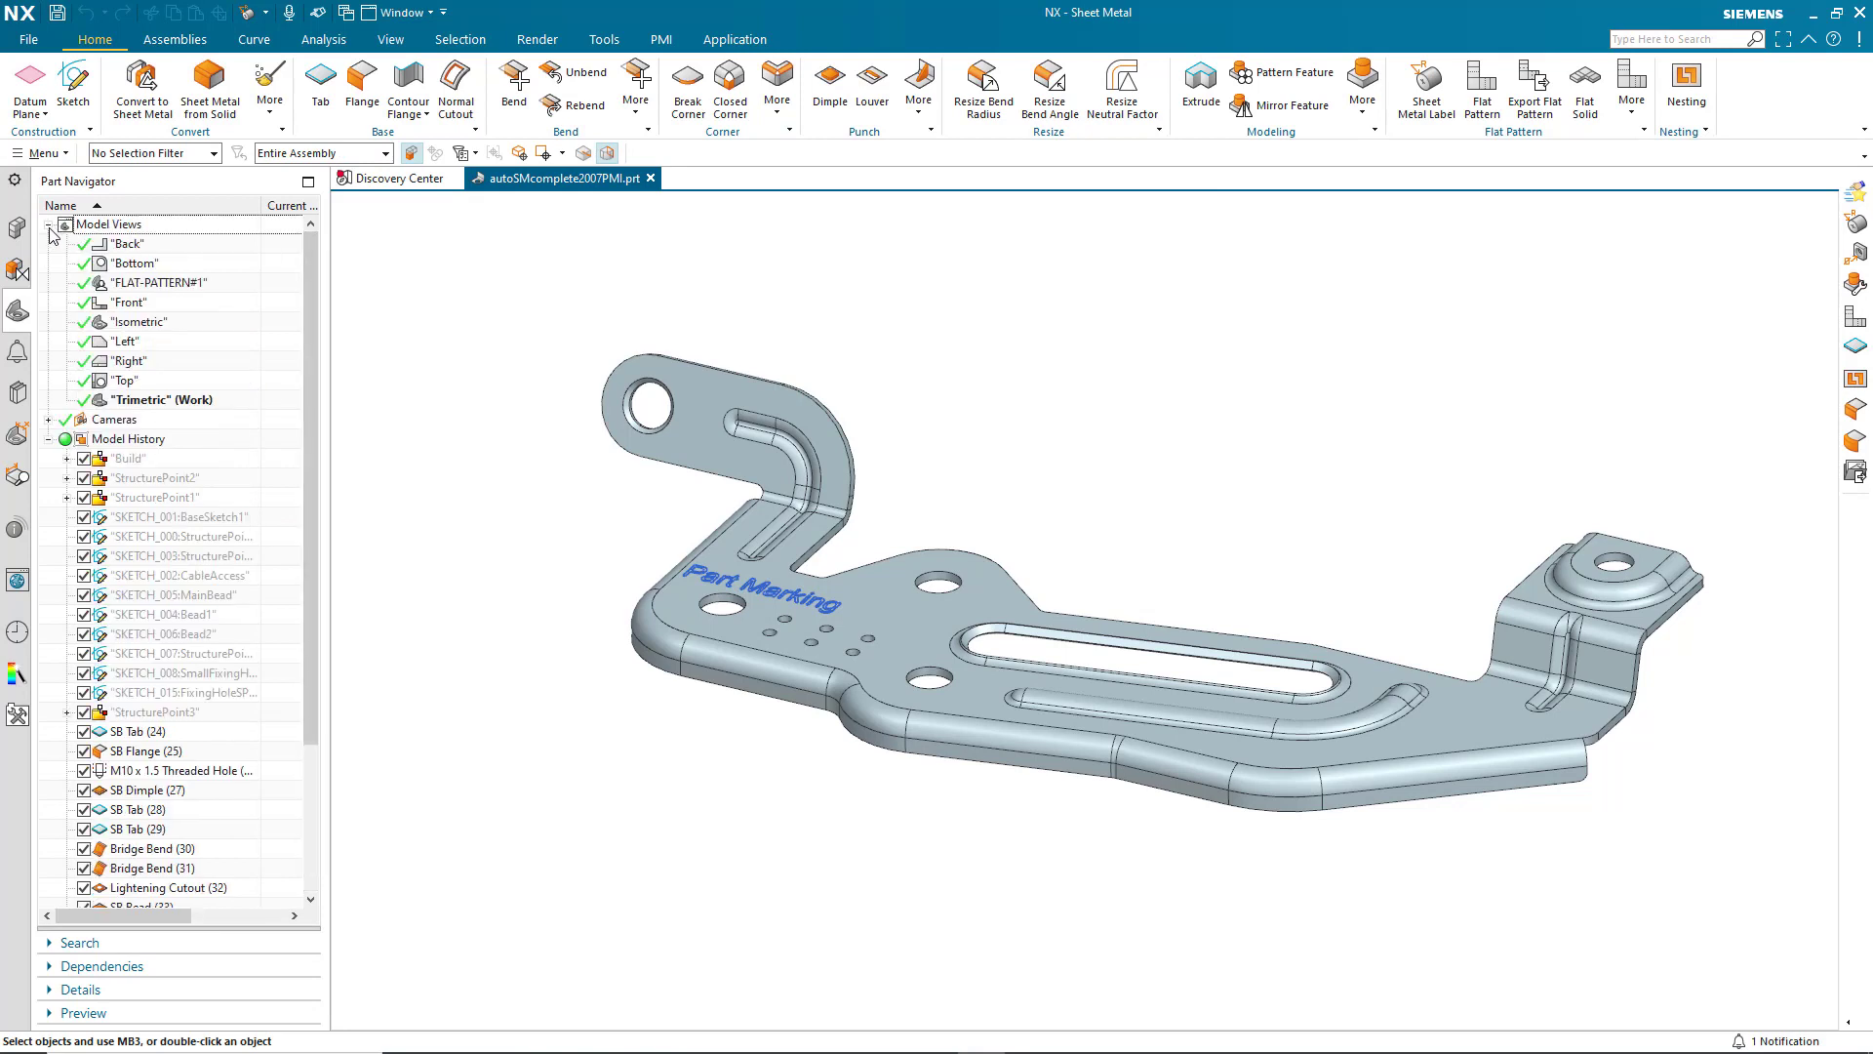
pyautogui.doubleClick(136, 249)
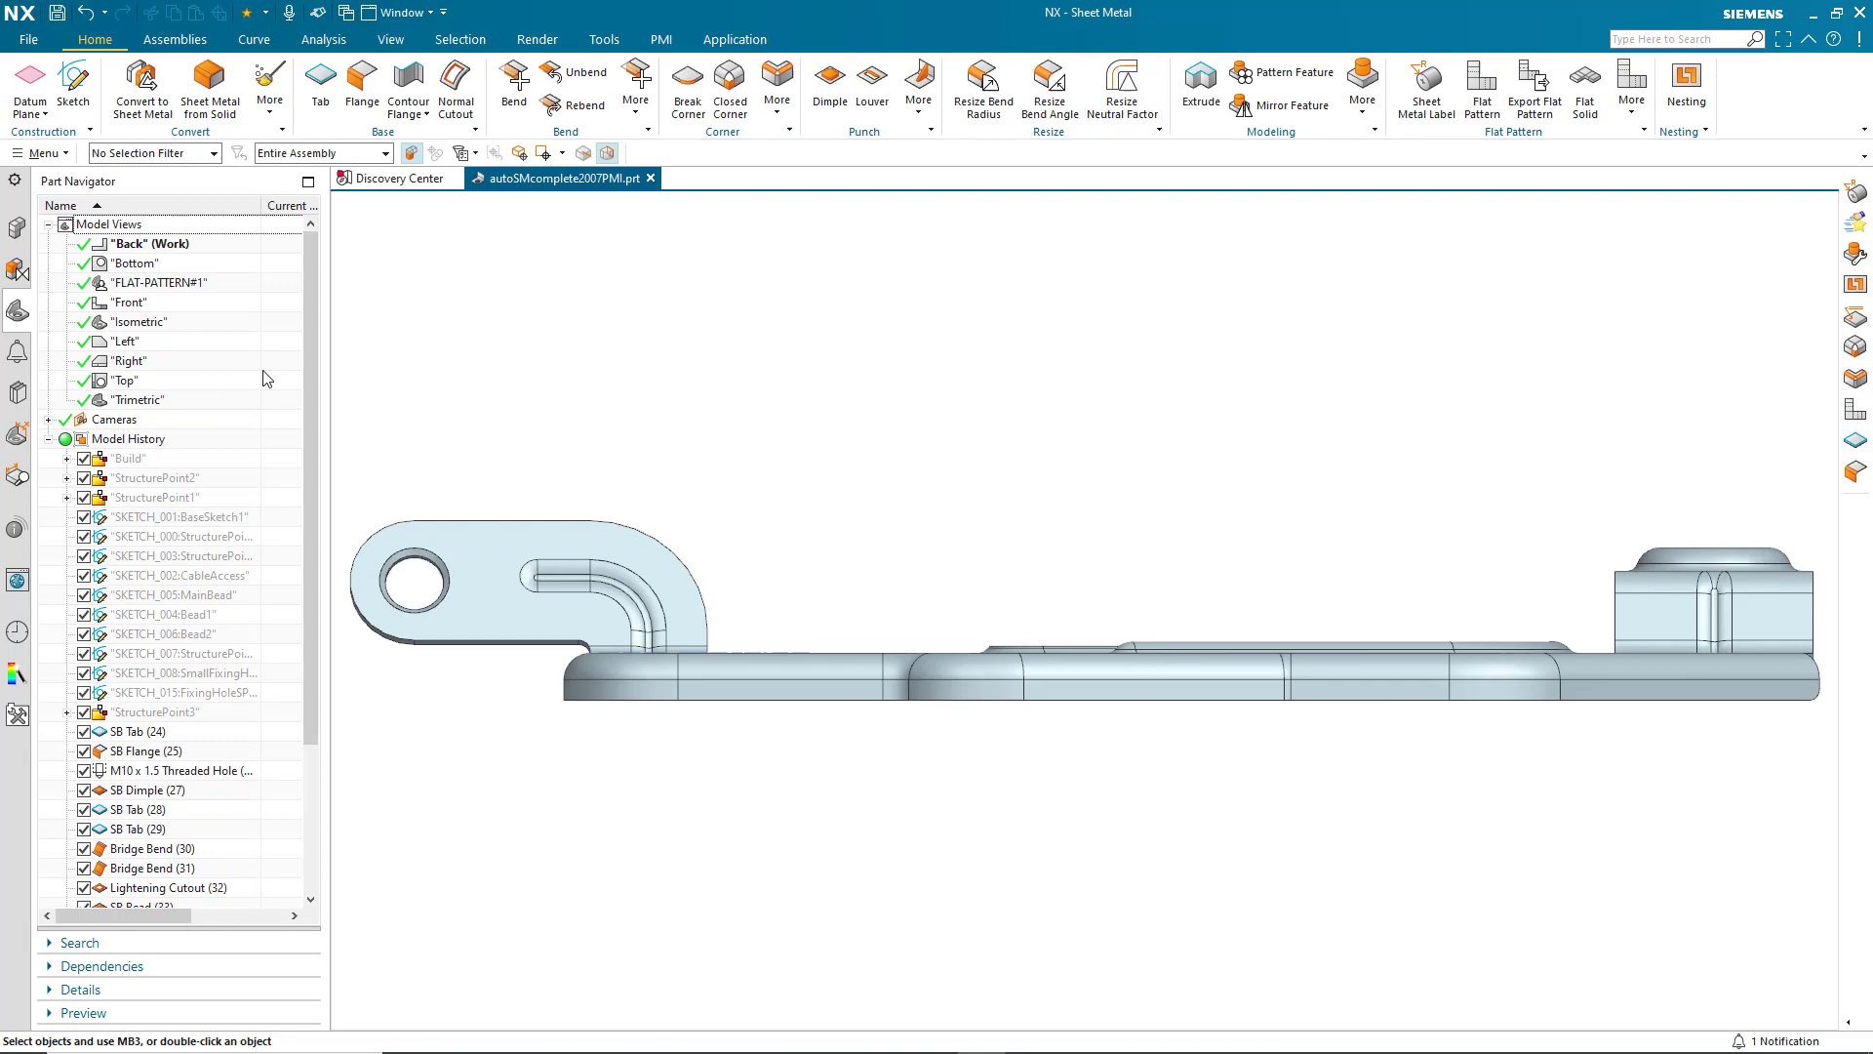
pyautogui.press('Home')
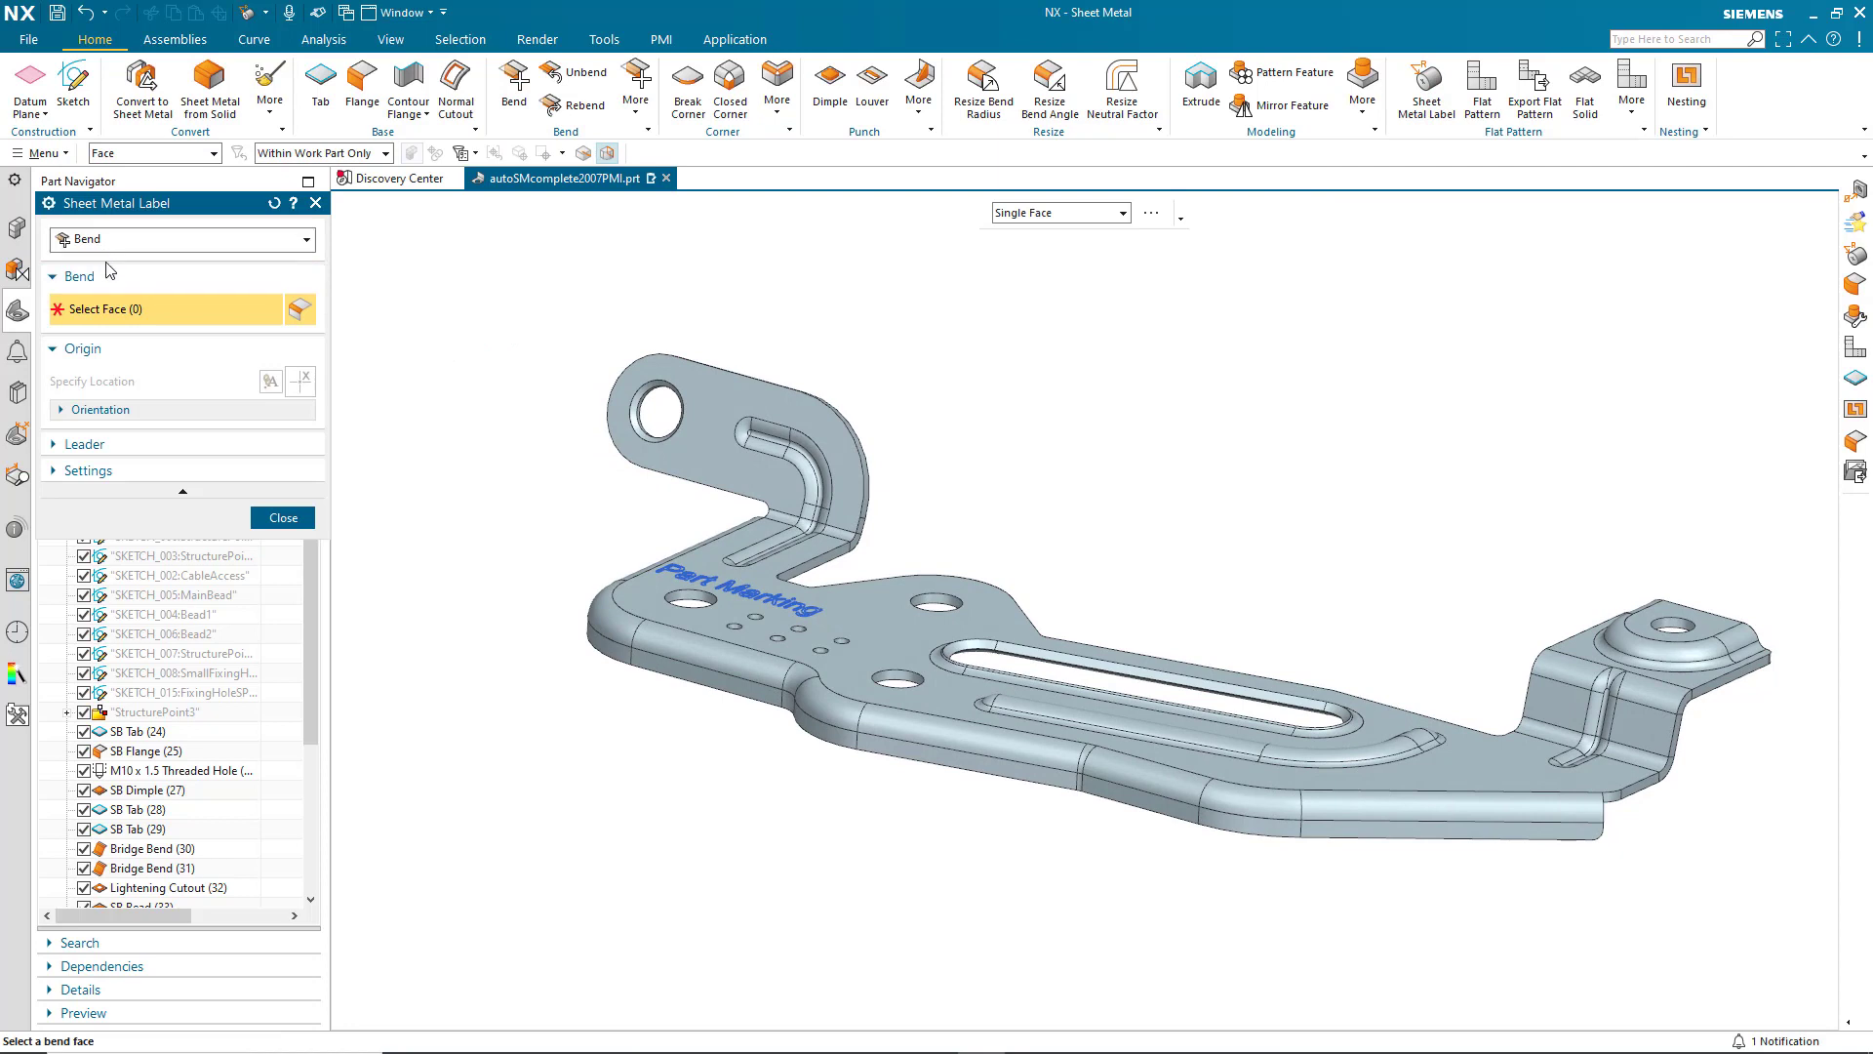
# - Label the bend below the lug: Bend Radius 2.00, Bend Angle 68.00, Neutral Factor 0.33
pyautogui.click(836, 532)
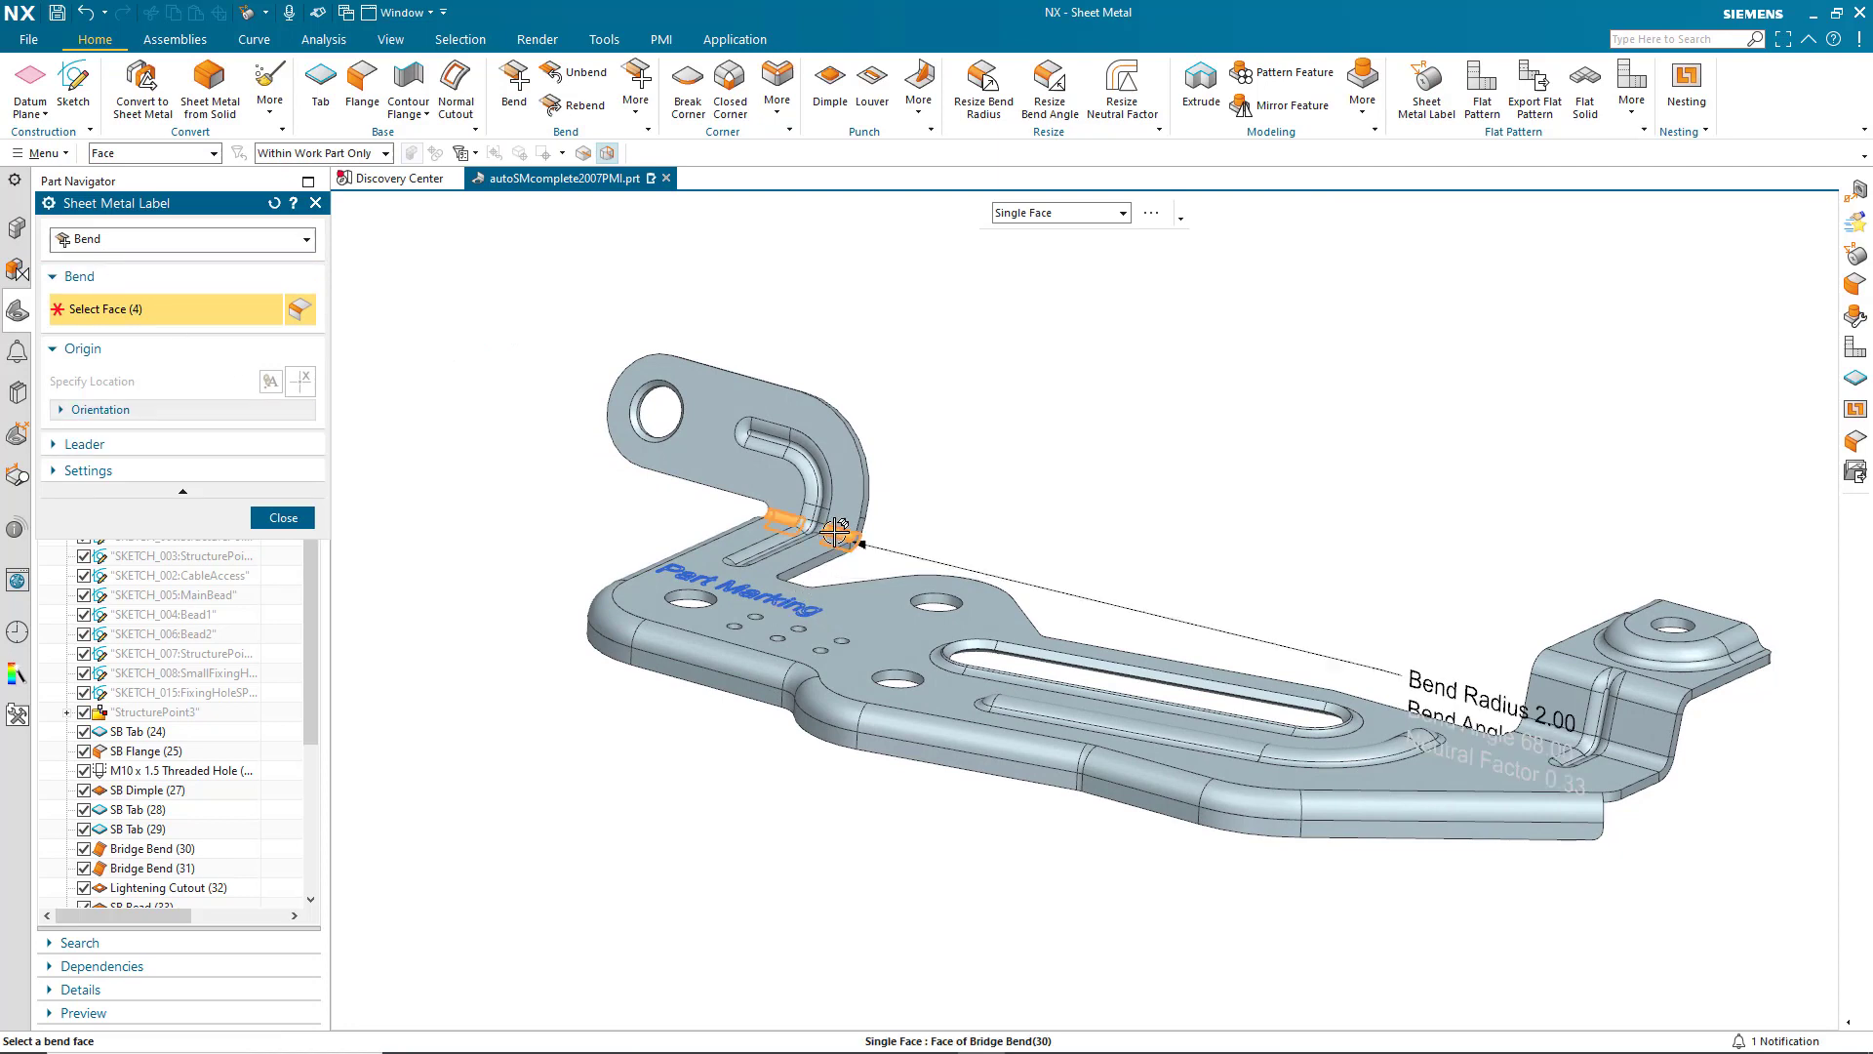
pyautogui.click(1179, 574)
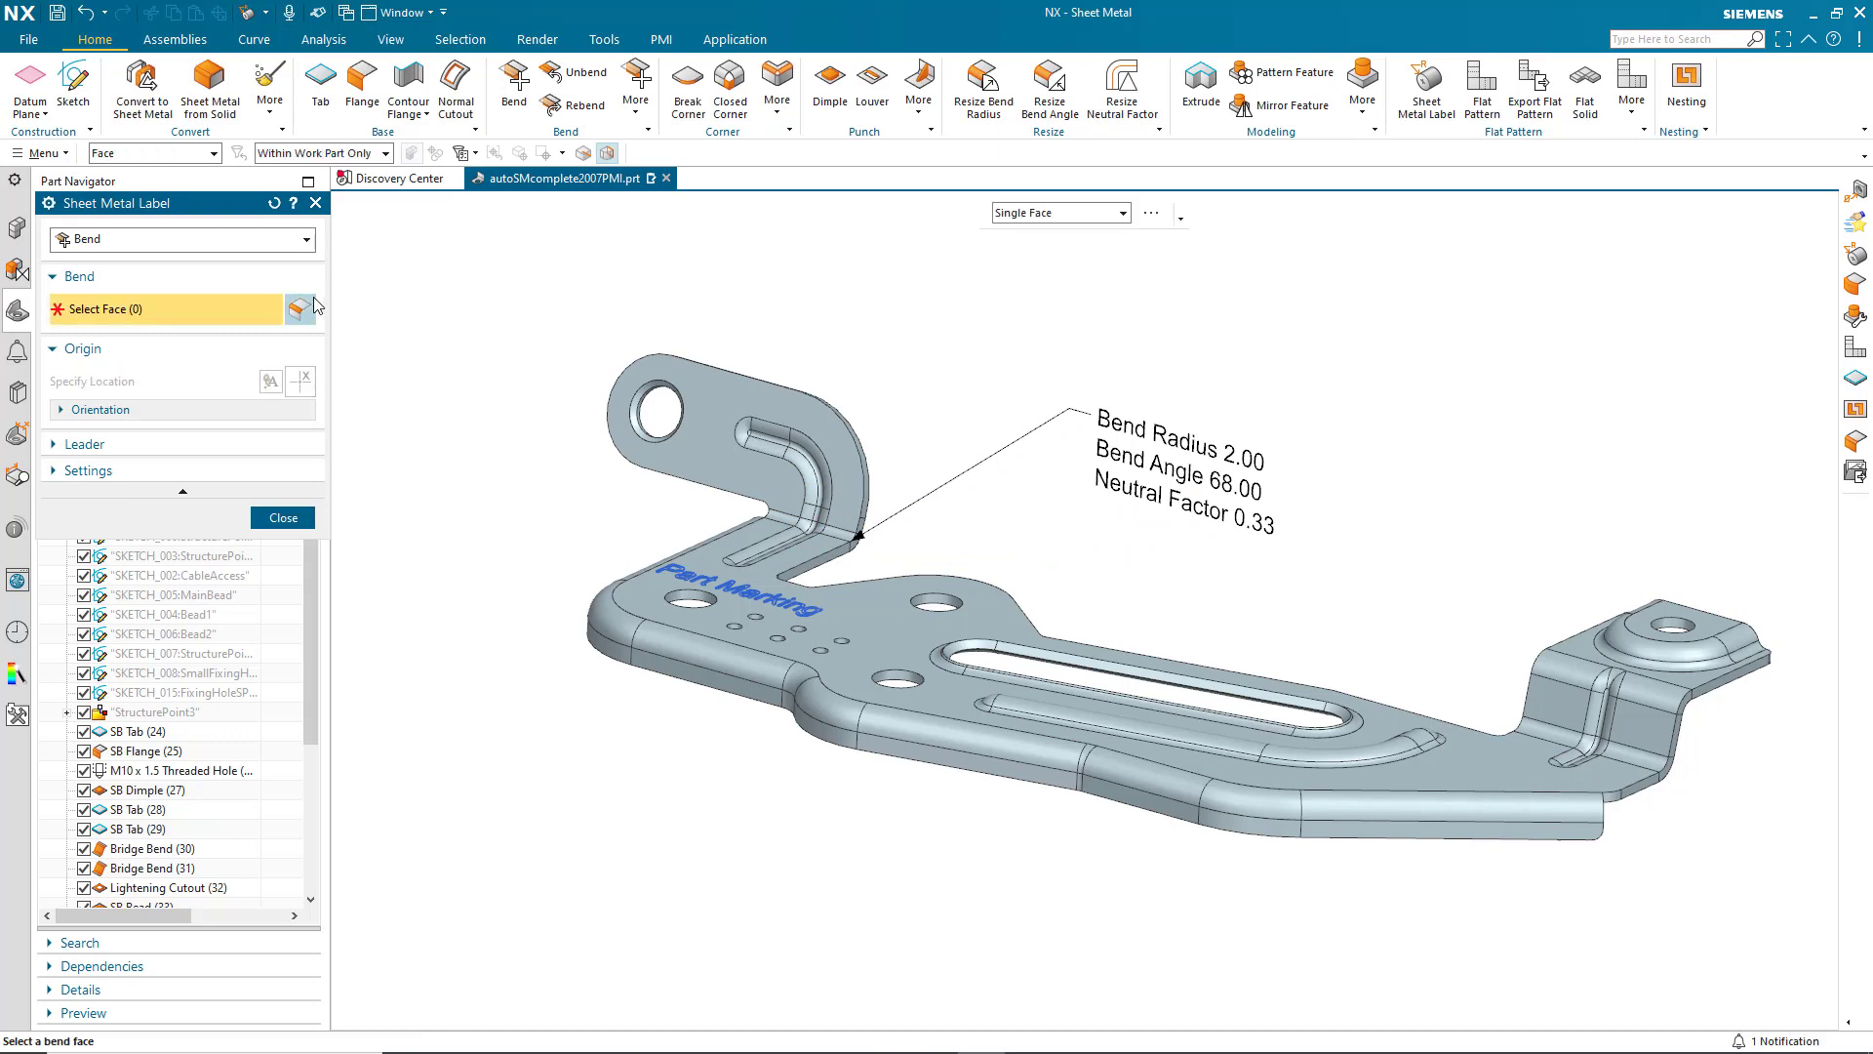
pyautogui.click(166, 245)
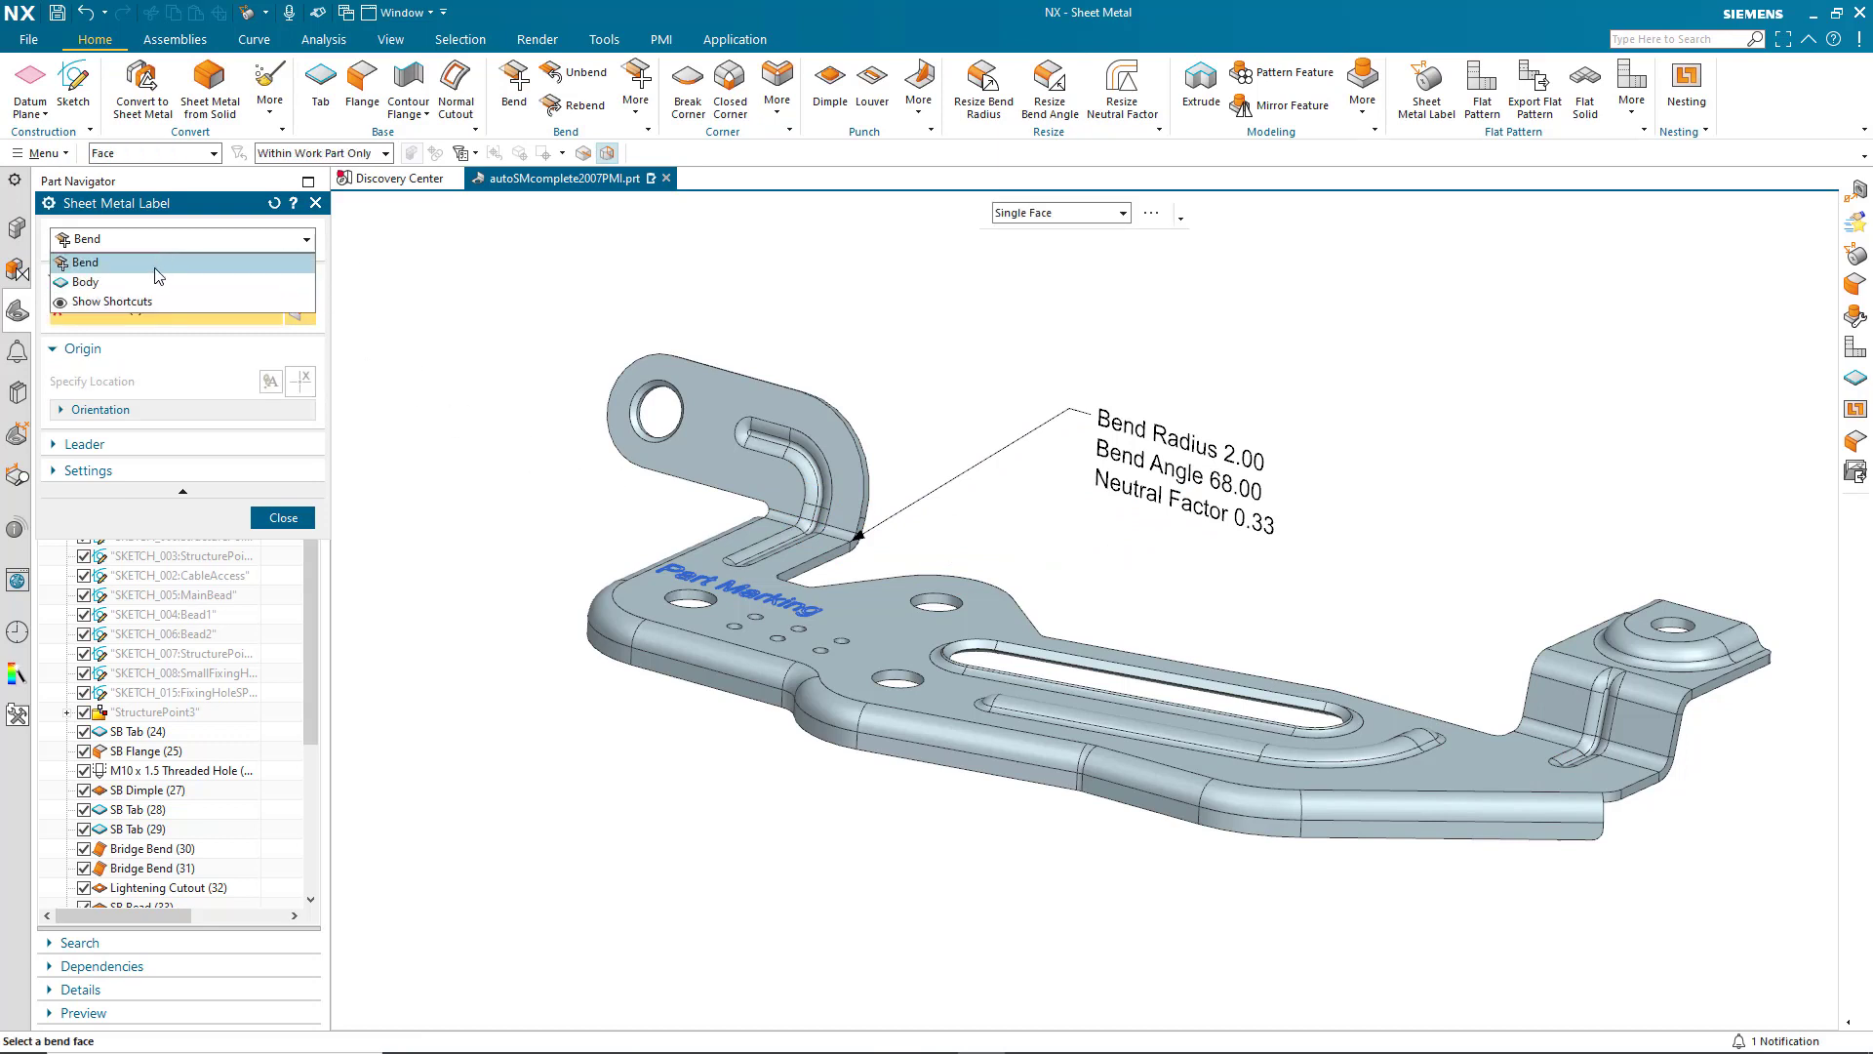
# - Add a body label with a leader to the top face, showing thickness 2.00, Aluminum_6061 and Aluminum_2014_9
pyautogui.click(154, 278)
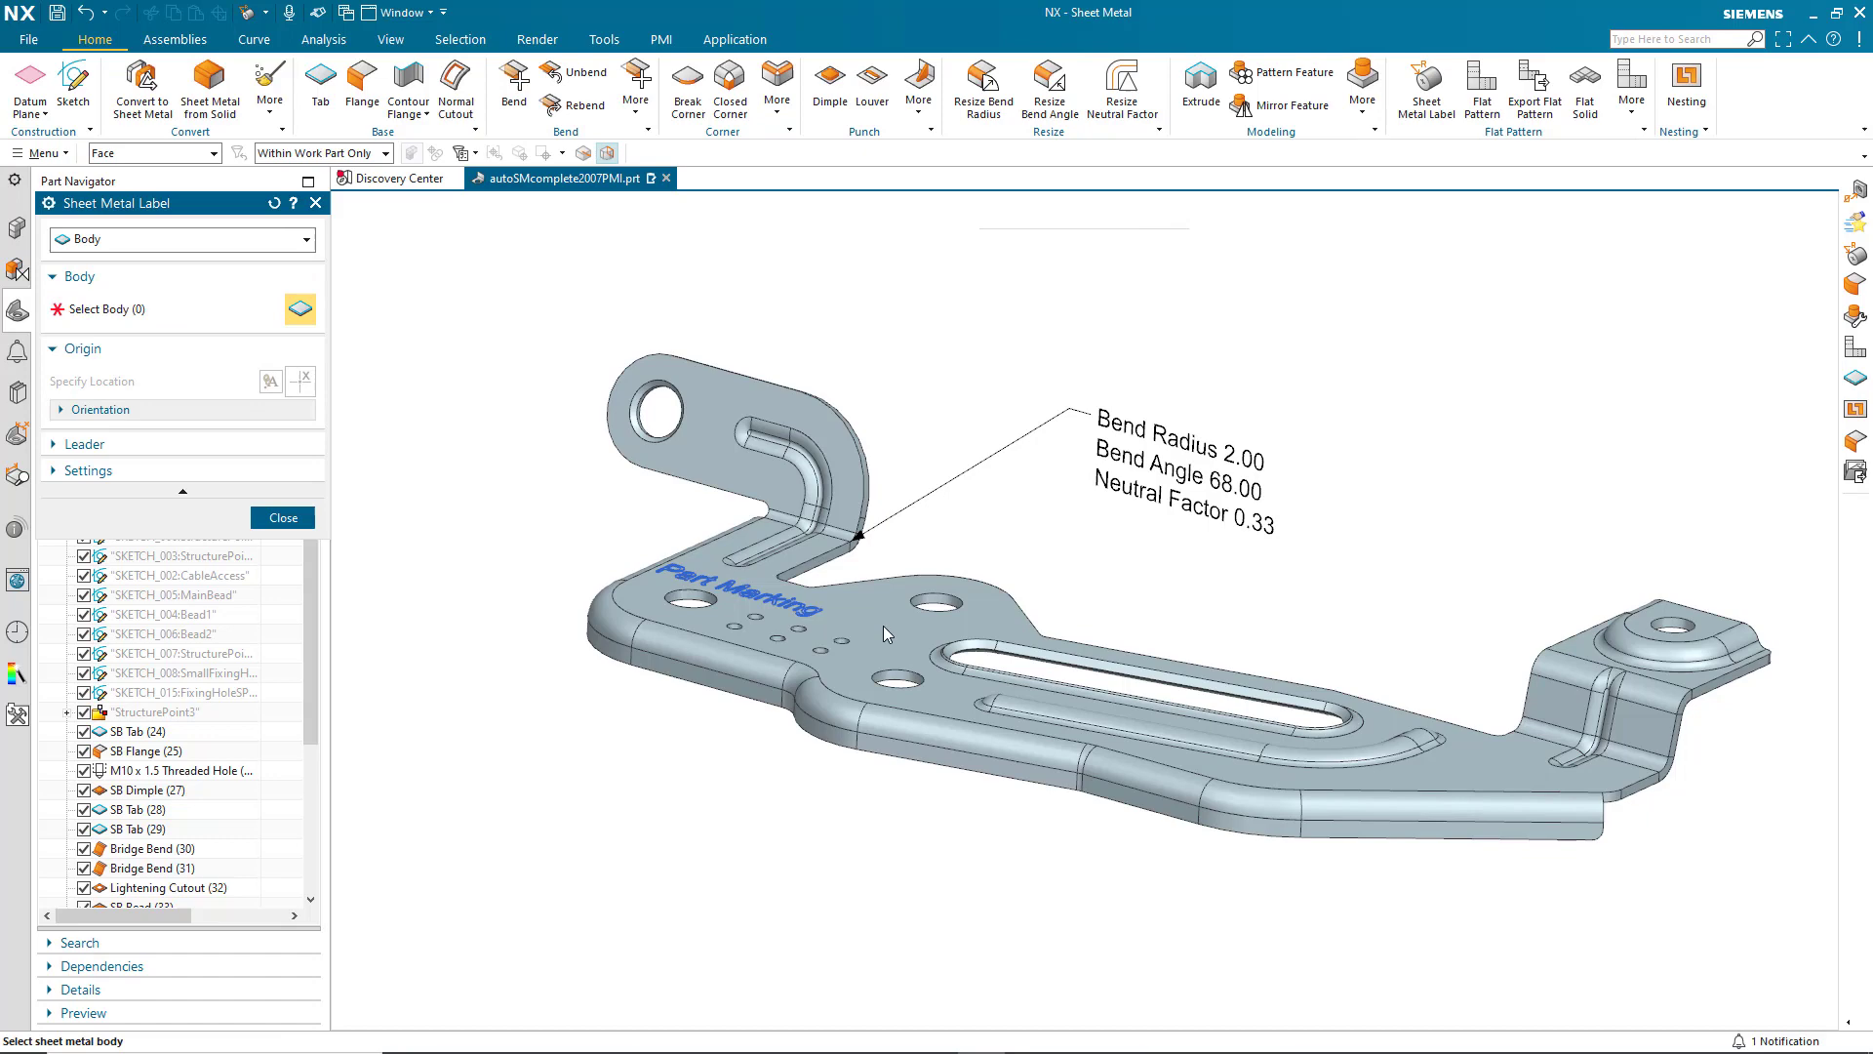
pyautogui.click(922, 639)
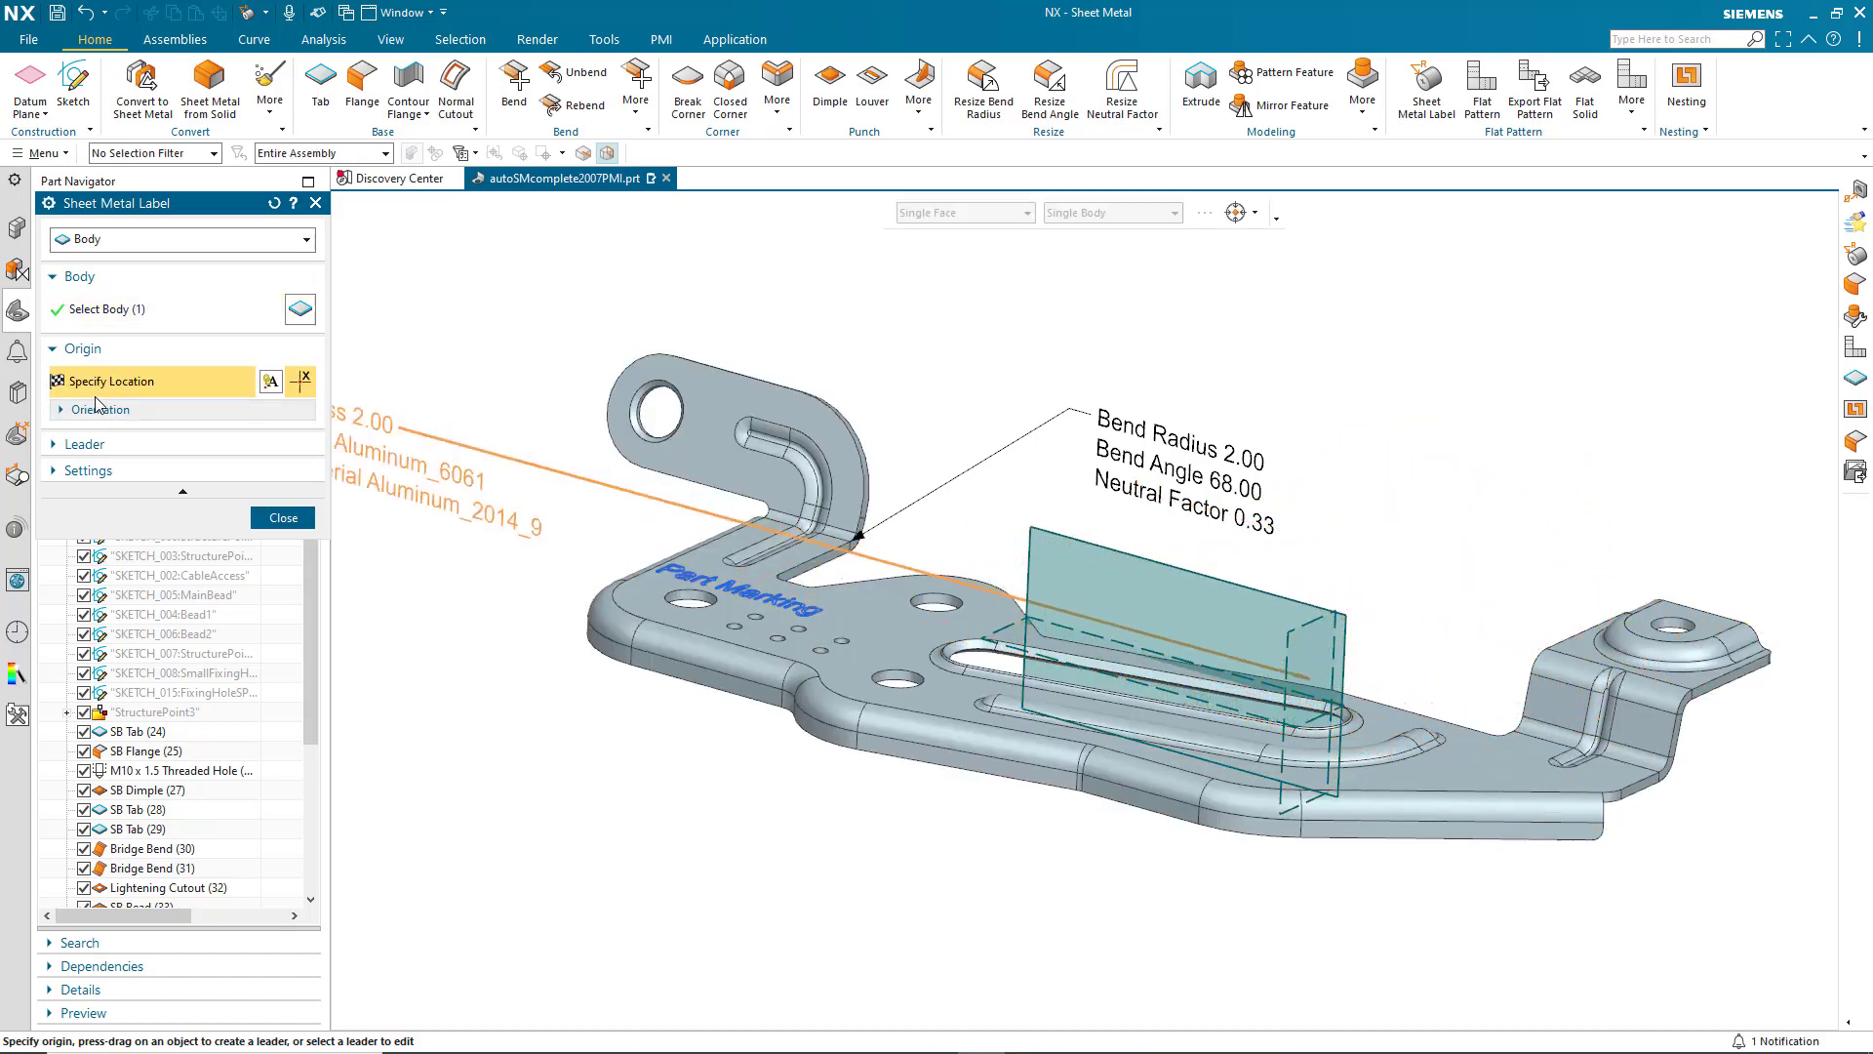
pyautogui.click(75, 447)
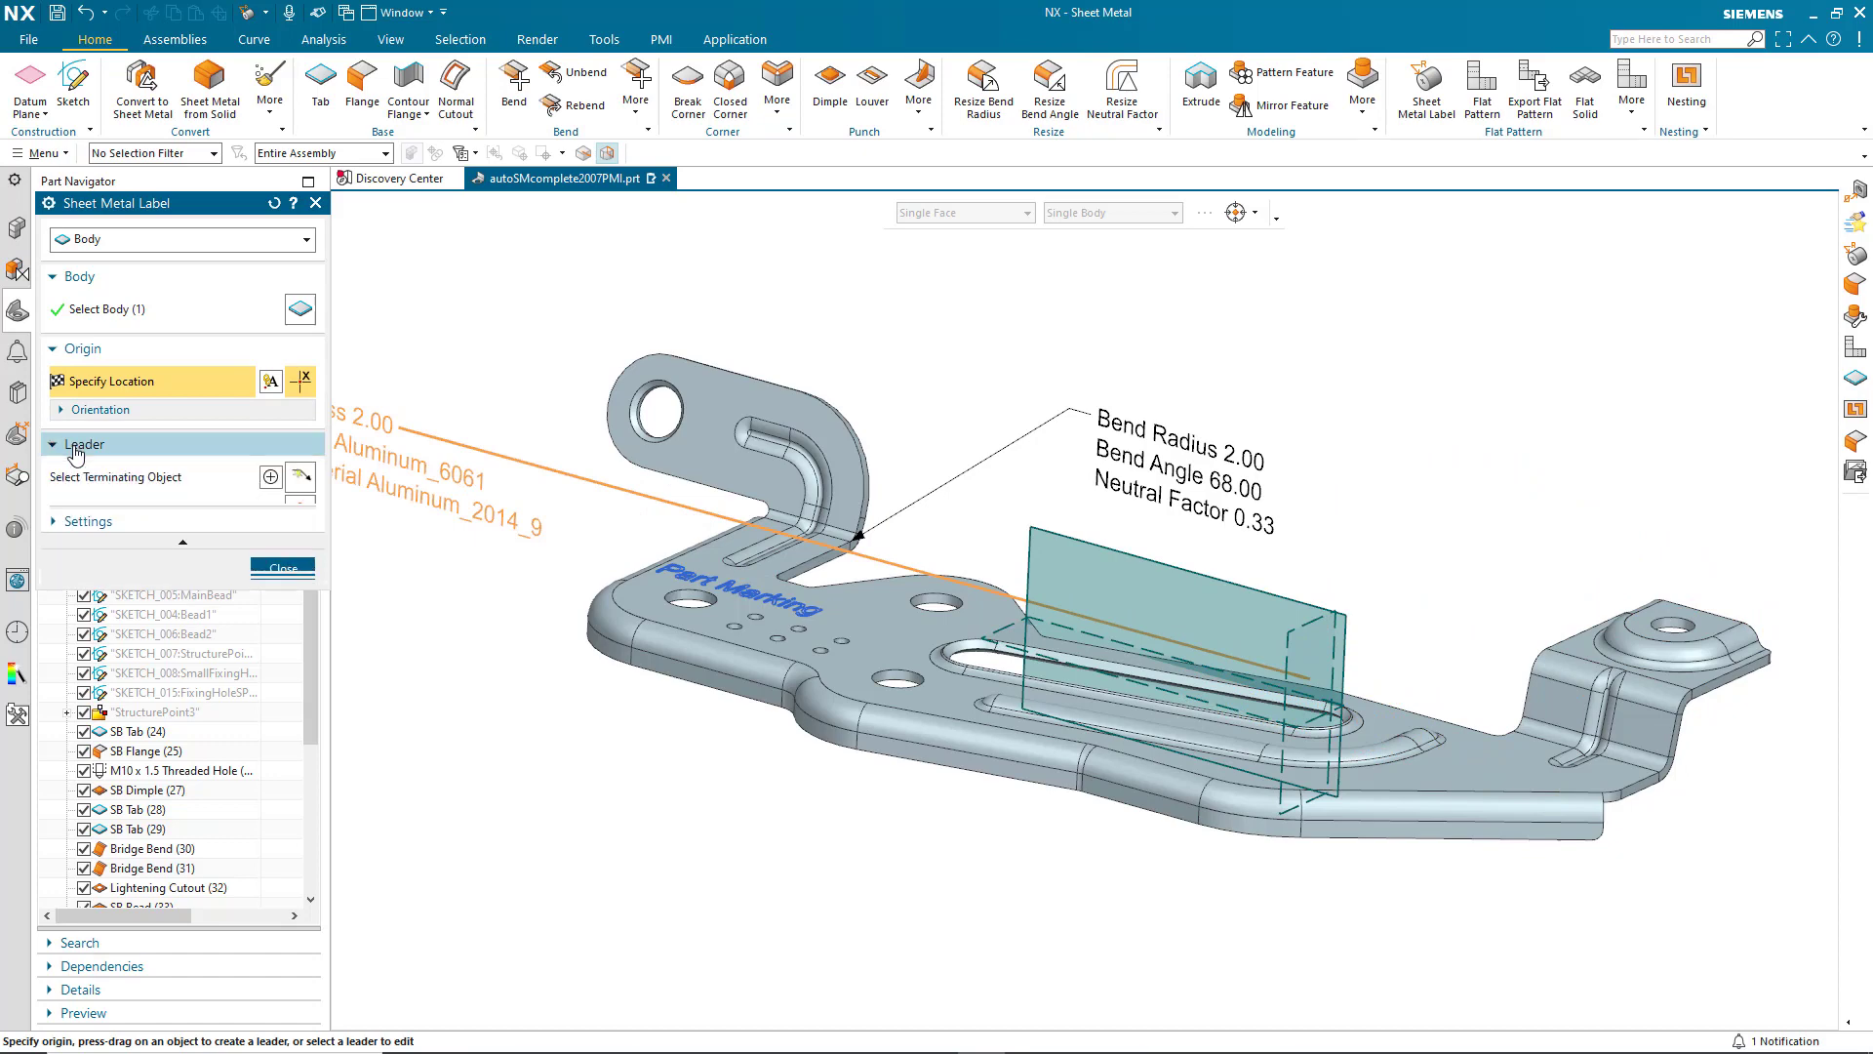
pyautogui.click(272, 477)
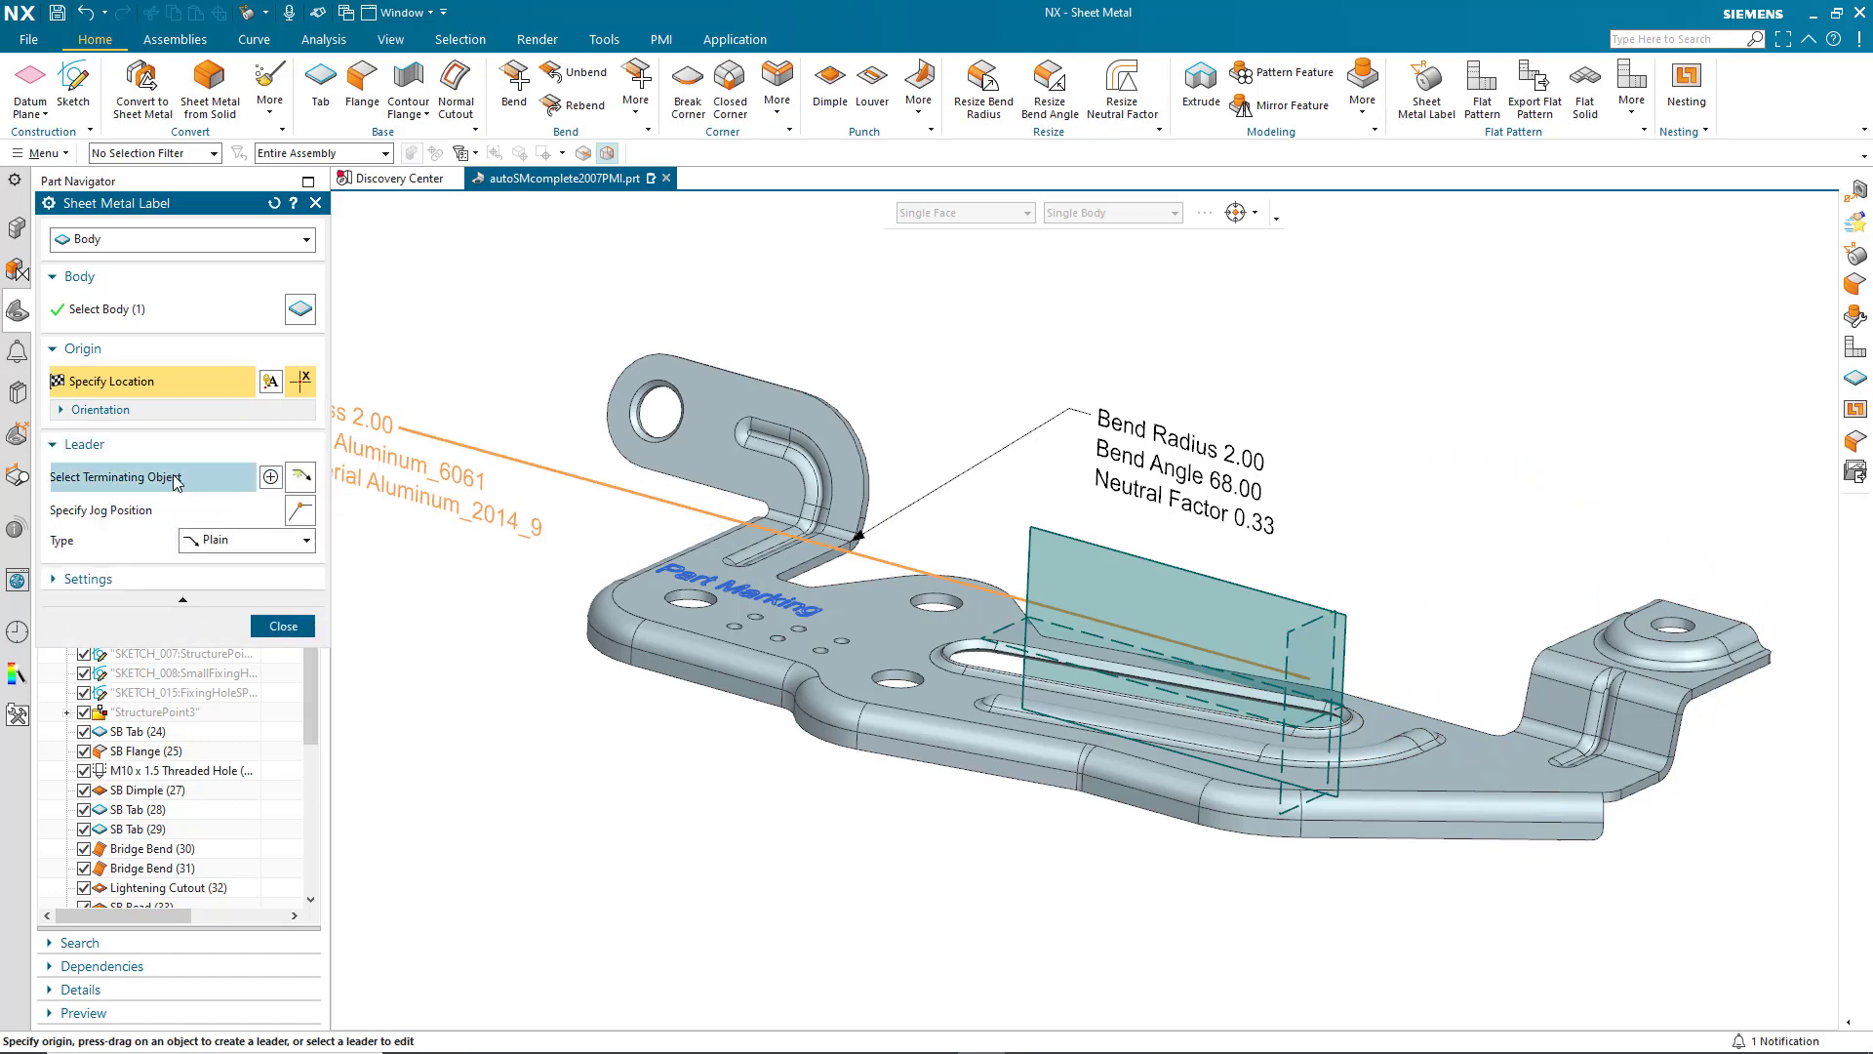
pyautogui.click(865, 605)
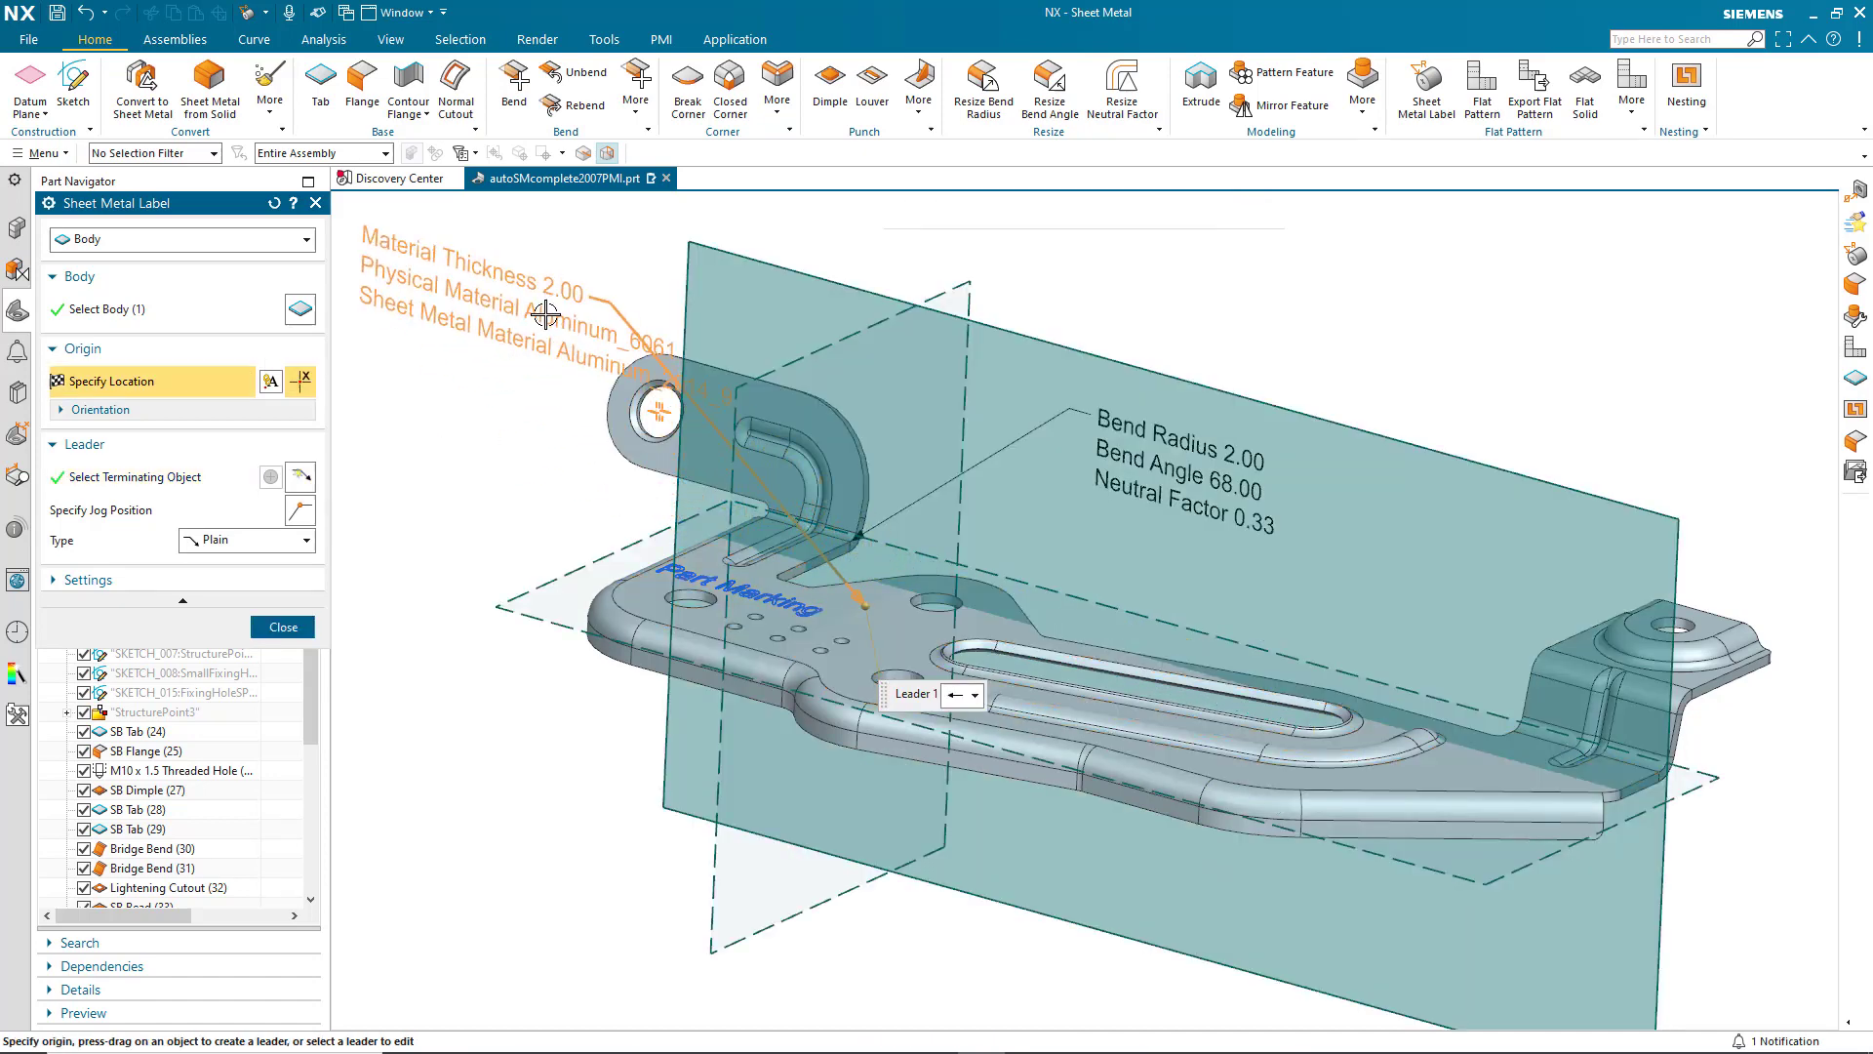
pyautogui.click(547, 299)
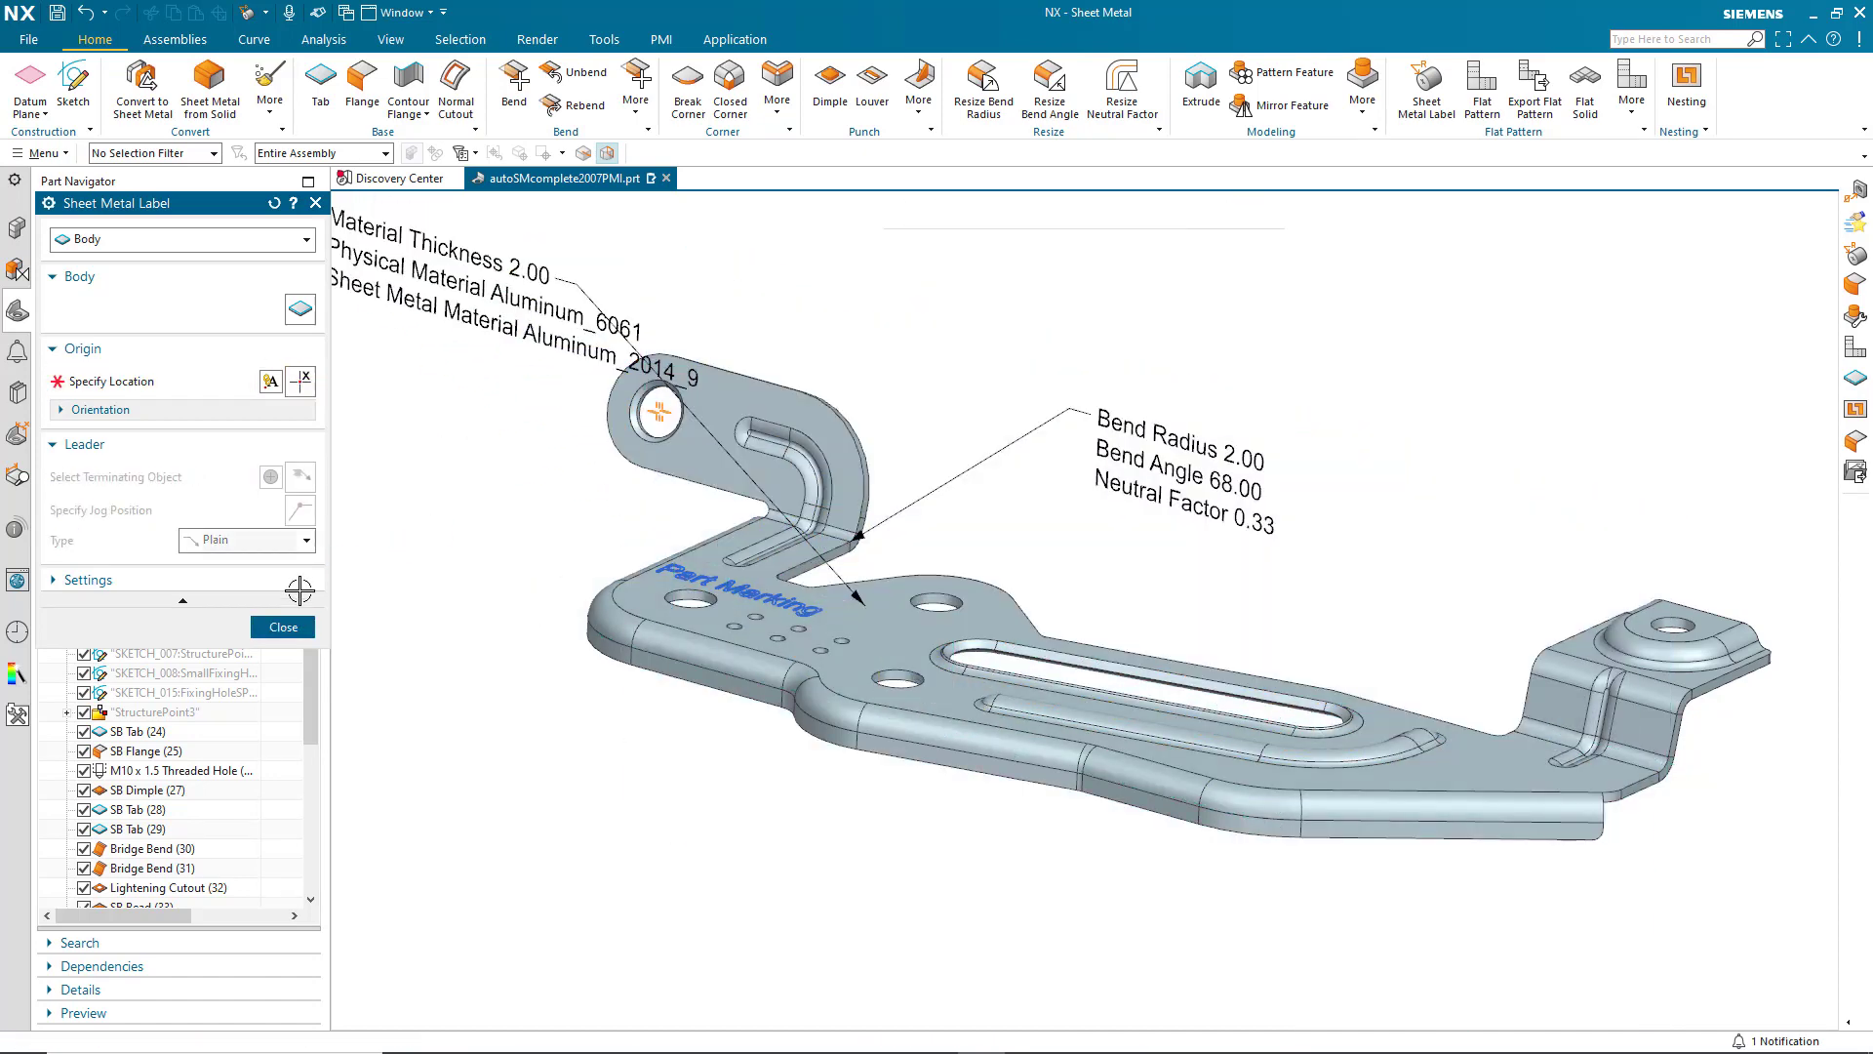
pyautogui.click(283, 627)
pyautogui.press('F8')
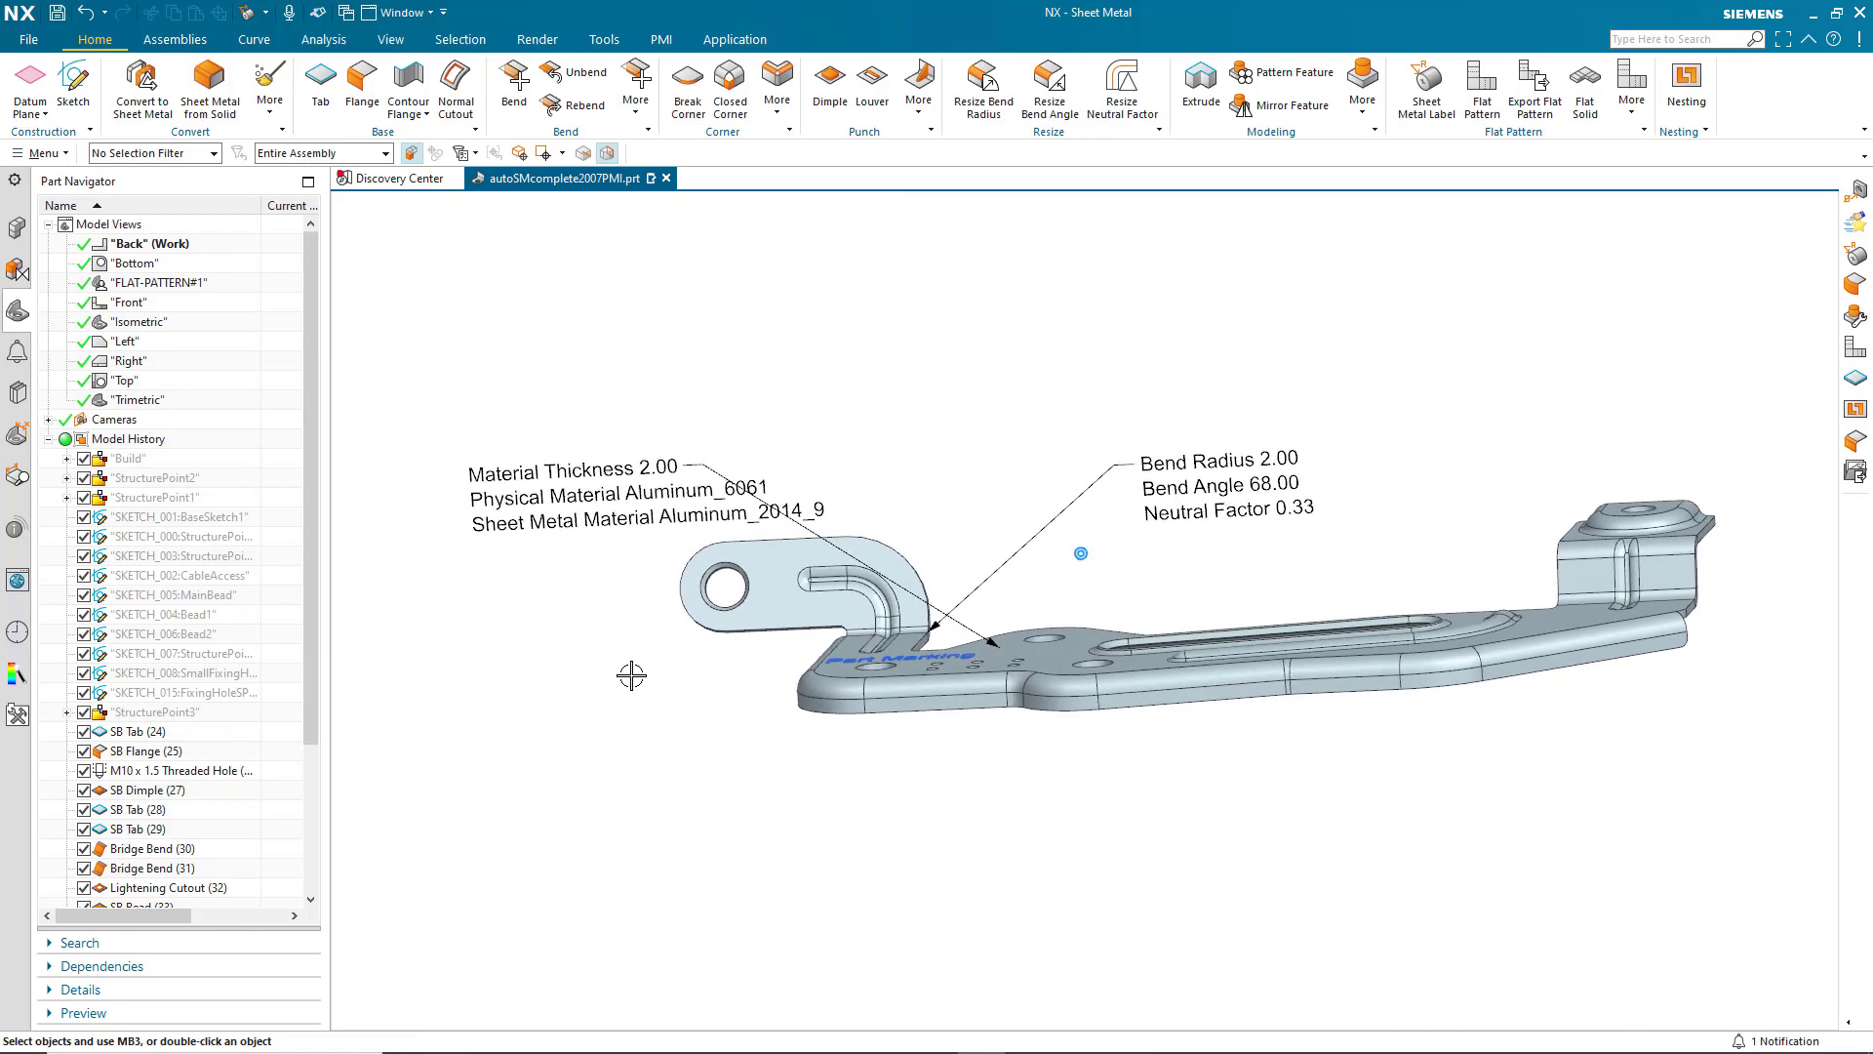
# - Open the bend label's Sheet Metal Label Settings, showing Bend Radius, Bend Angle and Neutral Factor ticked
pyautogui.doubleClick(1228, 504)
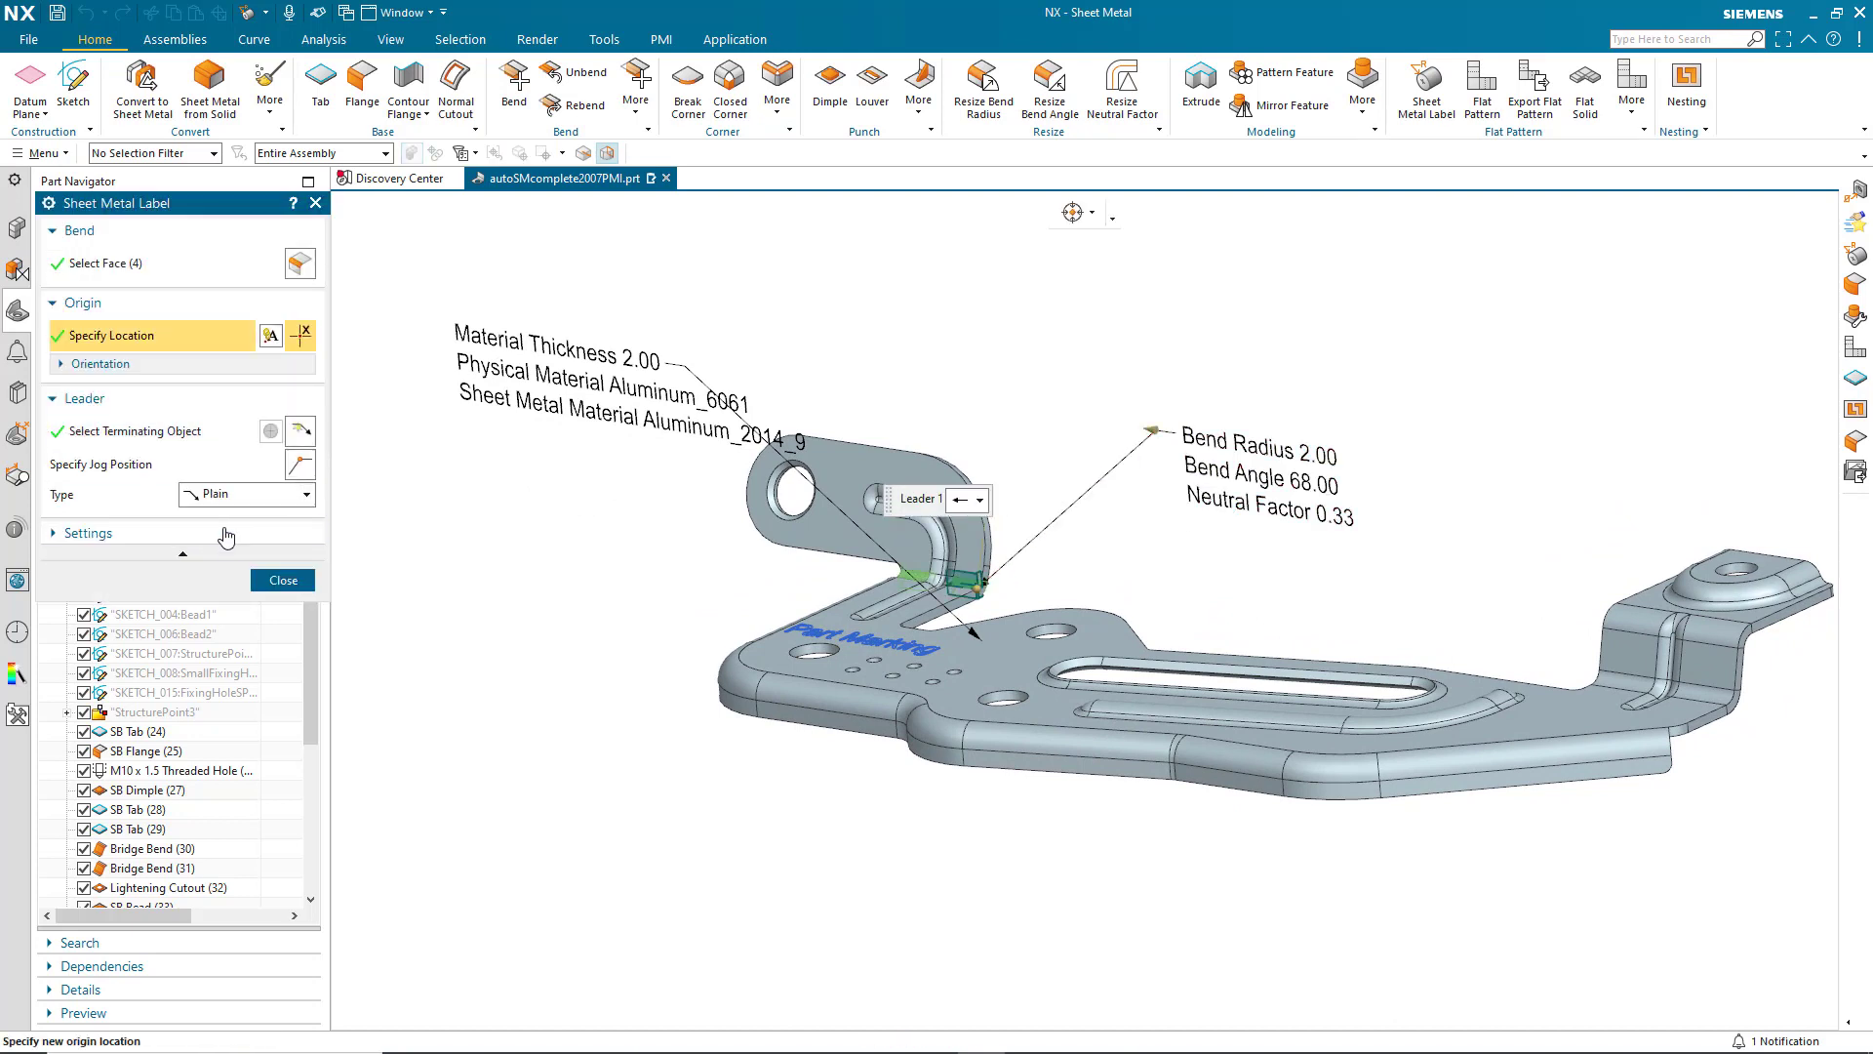
pyautogui.click(226, 535)
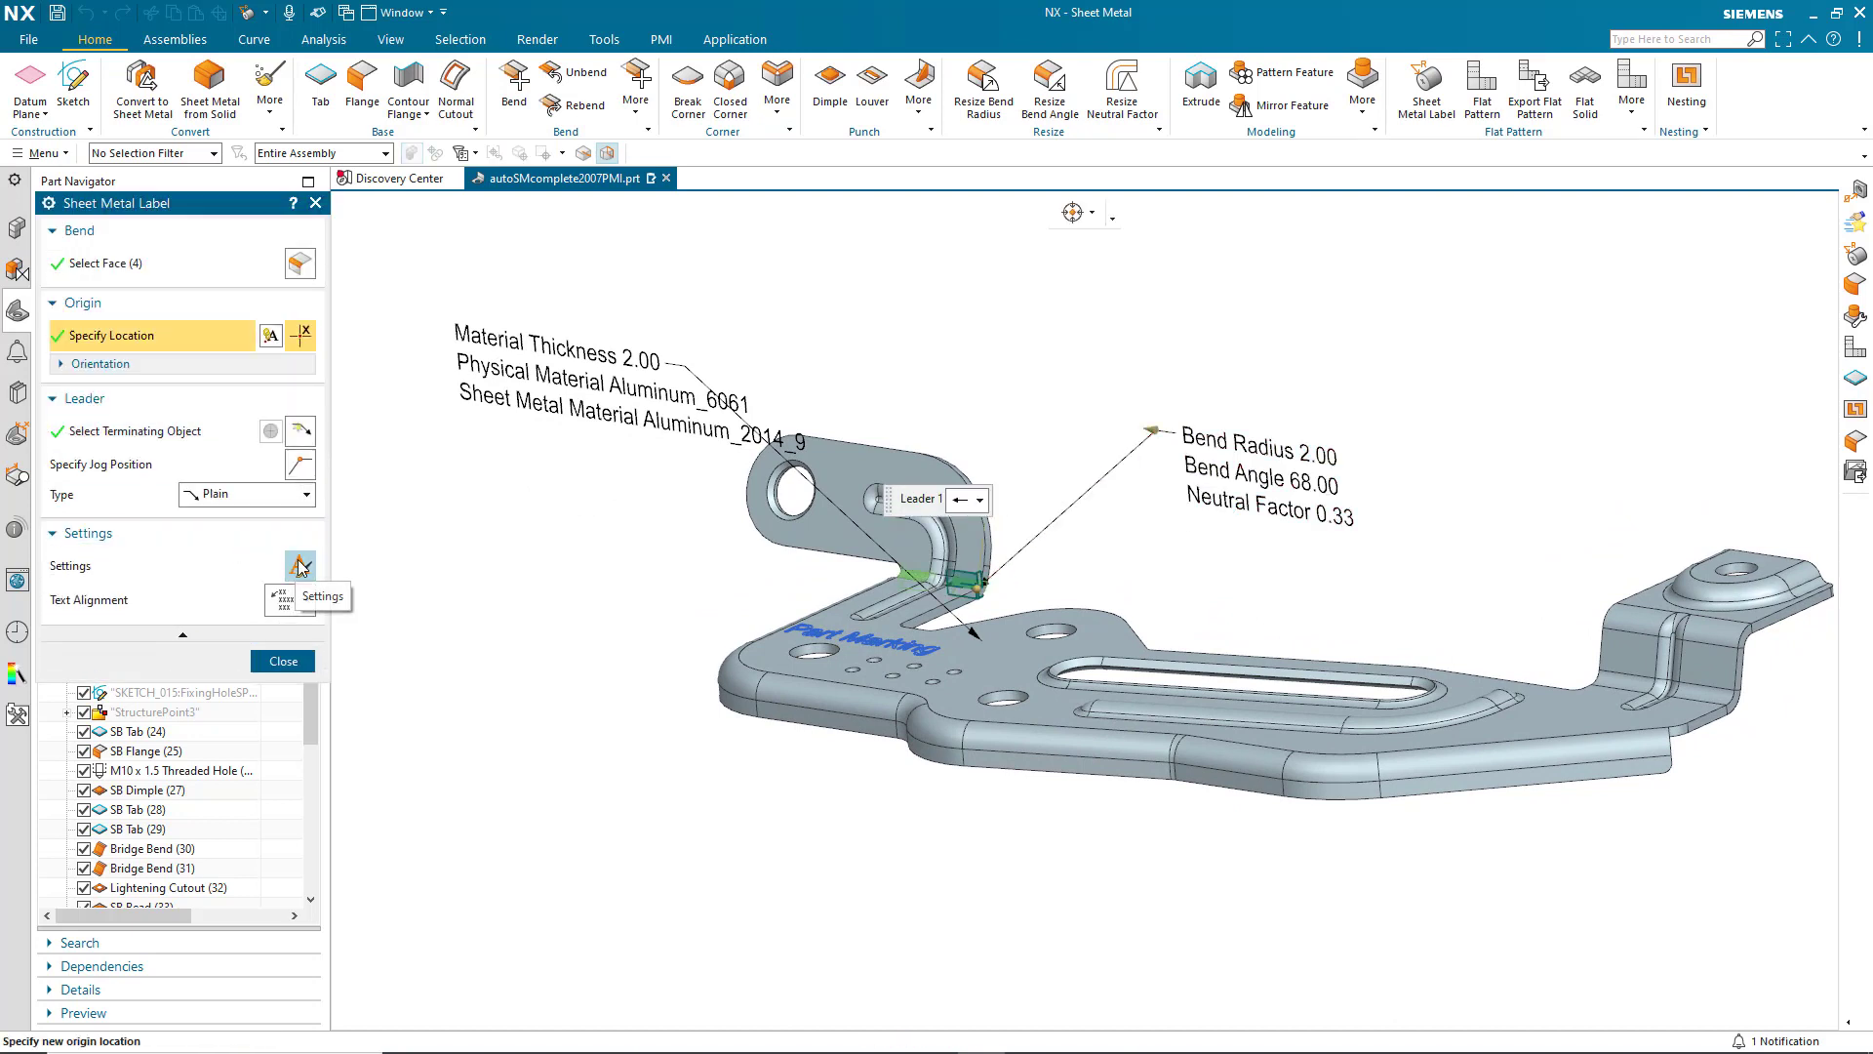
pyautogui.click(299, 566)
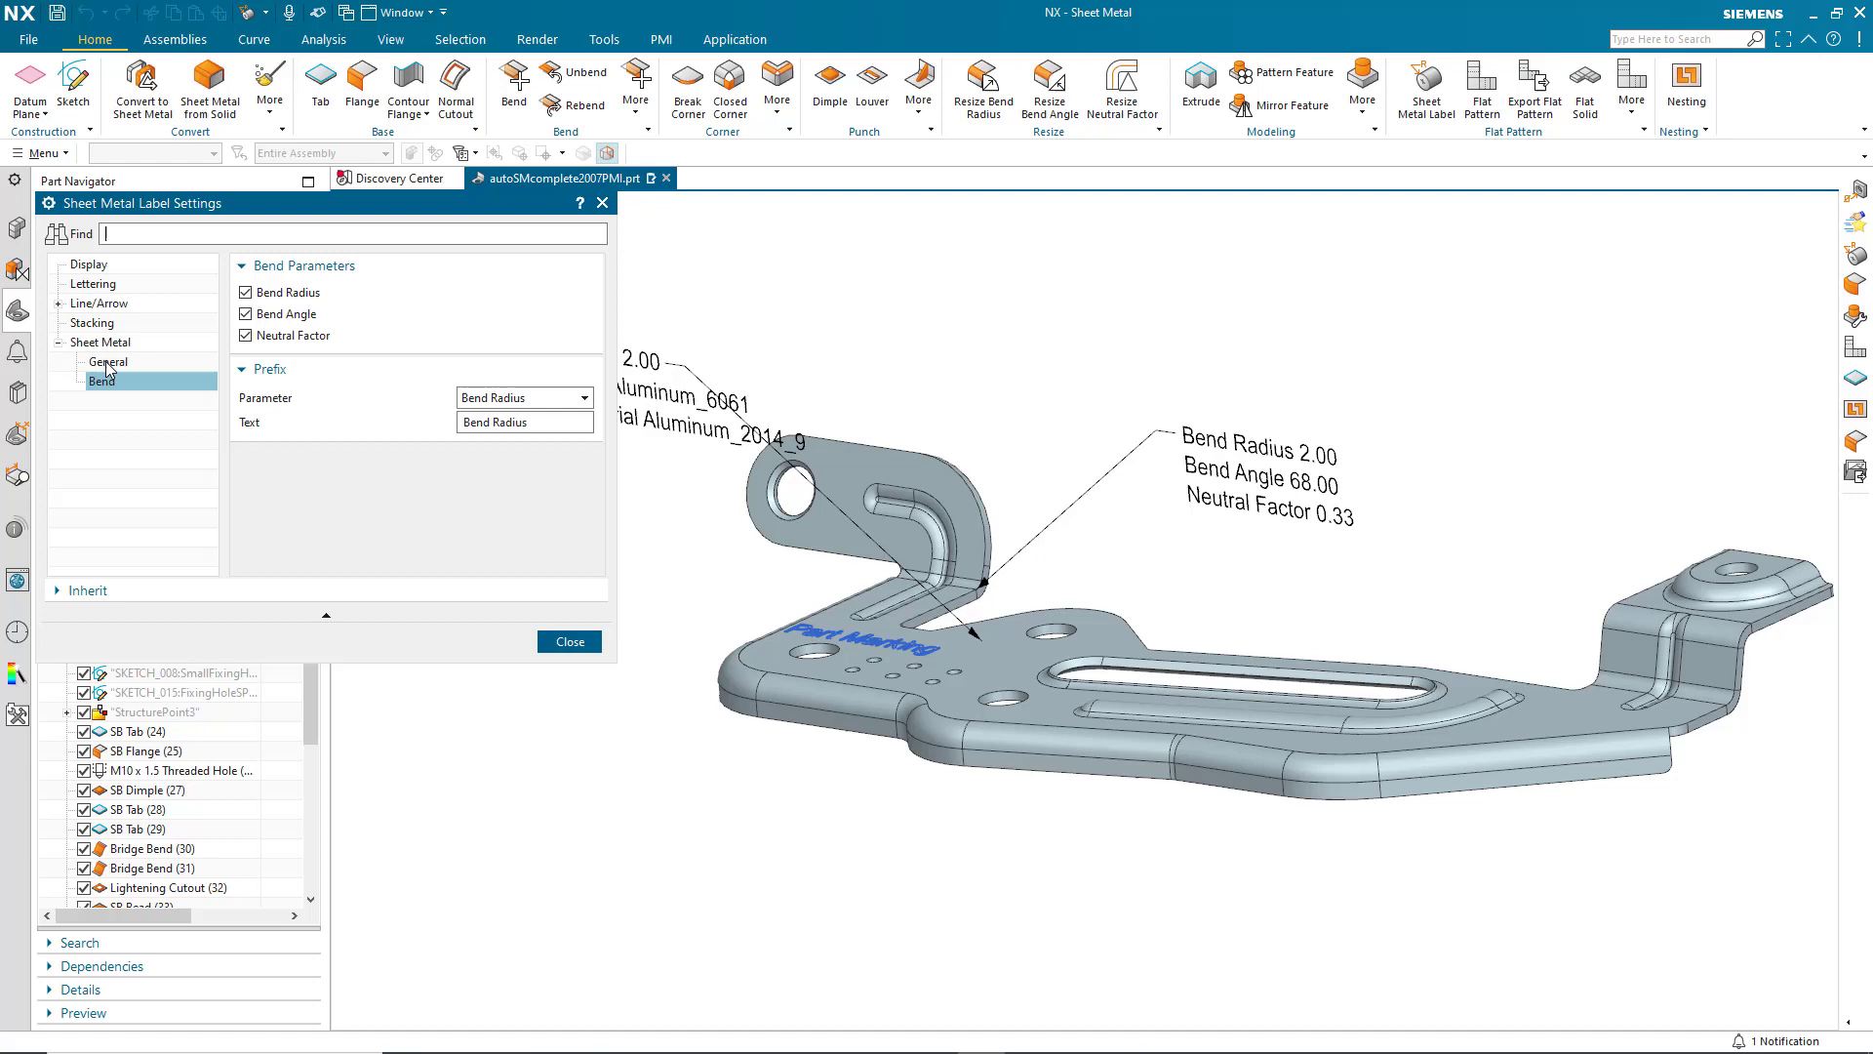
# - Try the decimal places and bend-line toggles, keeping 2 decimals and all three bend parameters shown
pyautogui.click(108, 365)
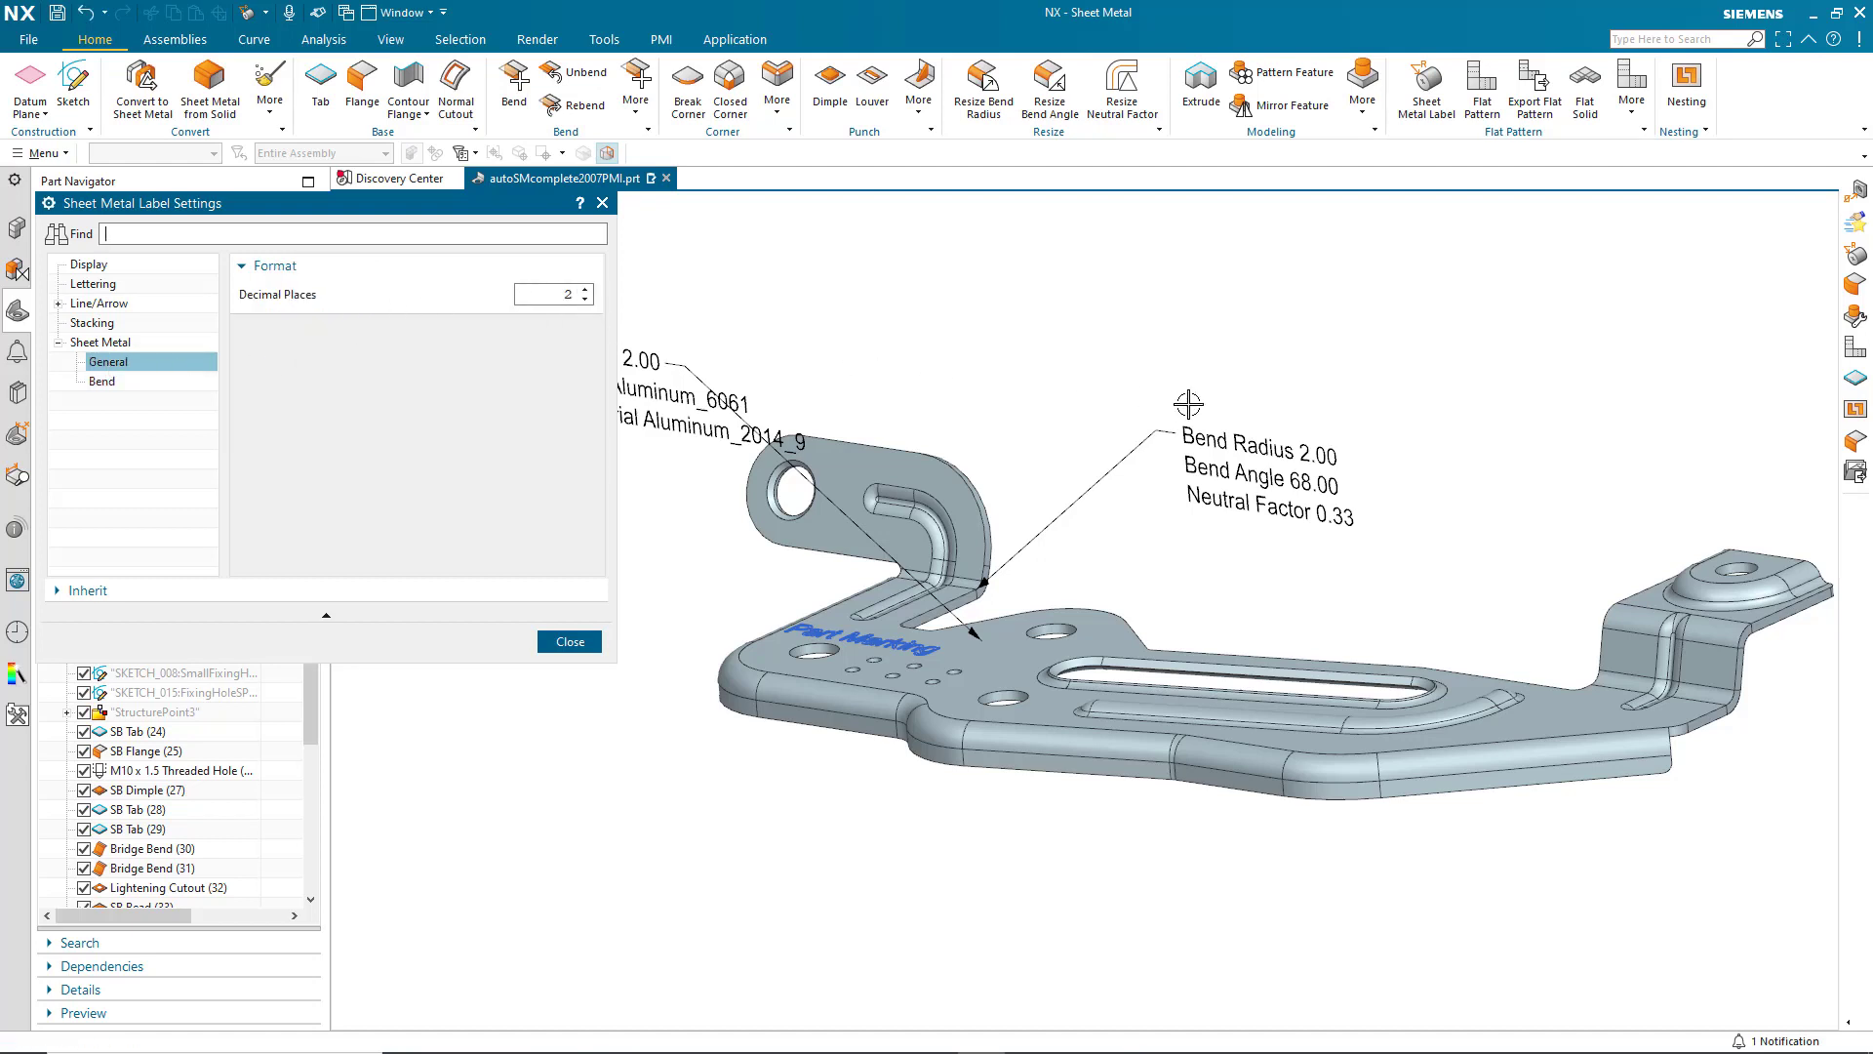
pyautogui.click(586, 288)
pyautogui.click(585, 300)
pyautogui.click(110, 383)
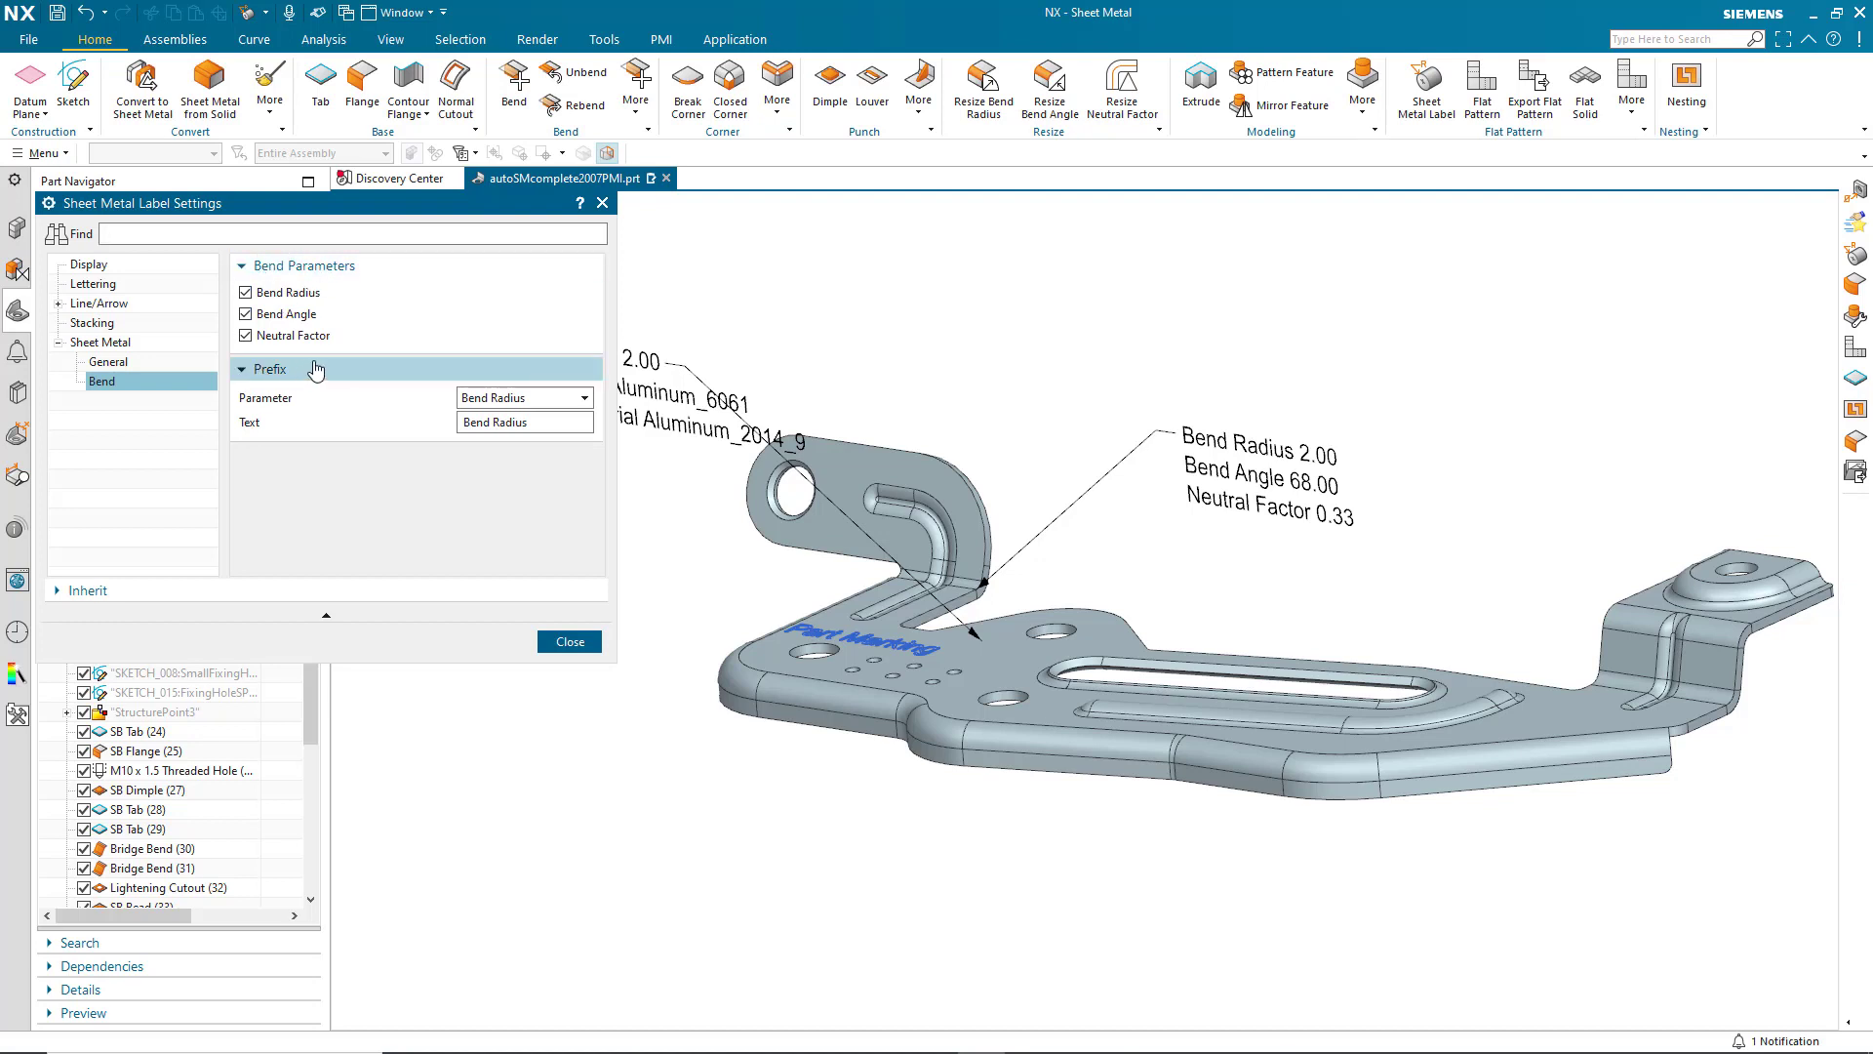
pyautogui.click(246, 336)
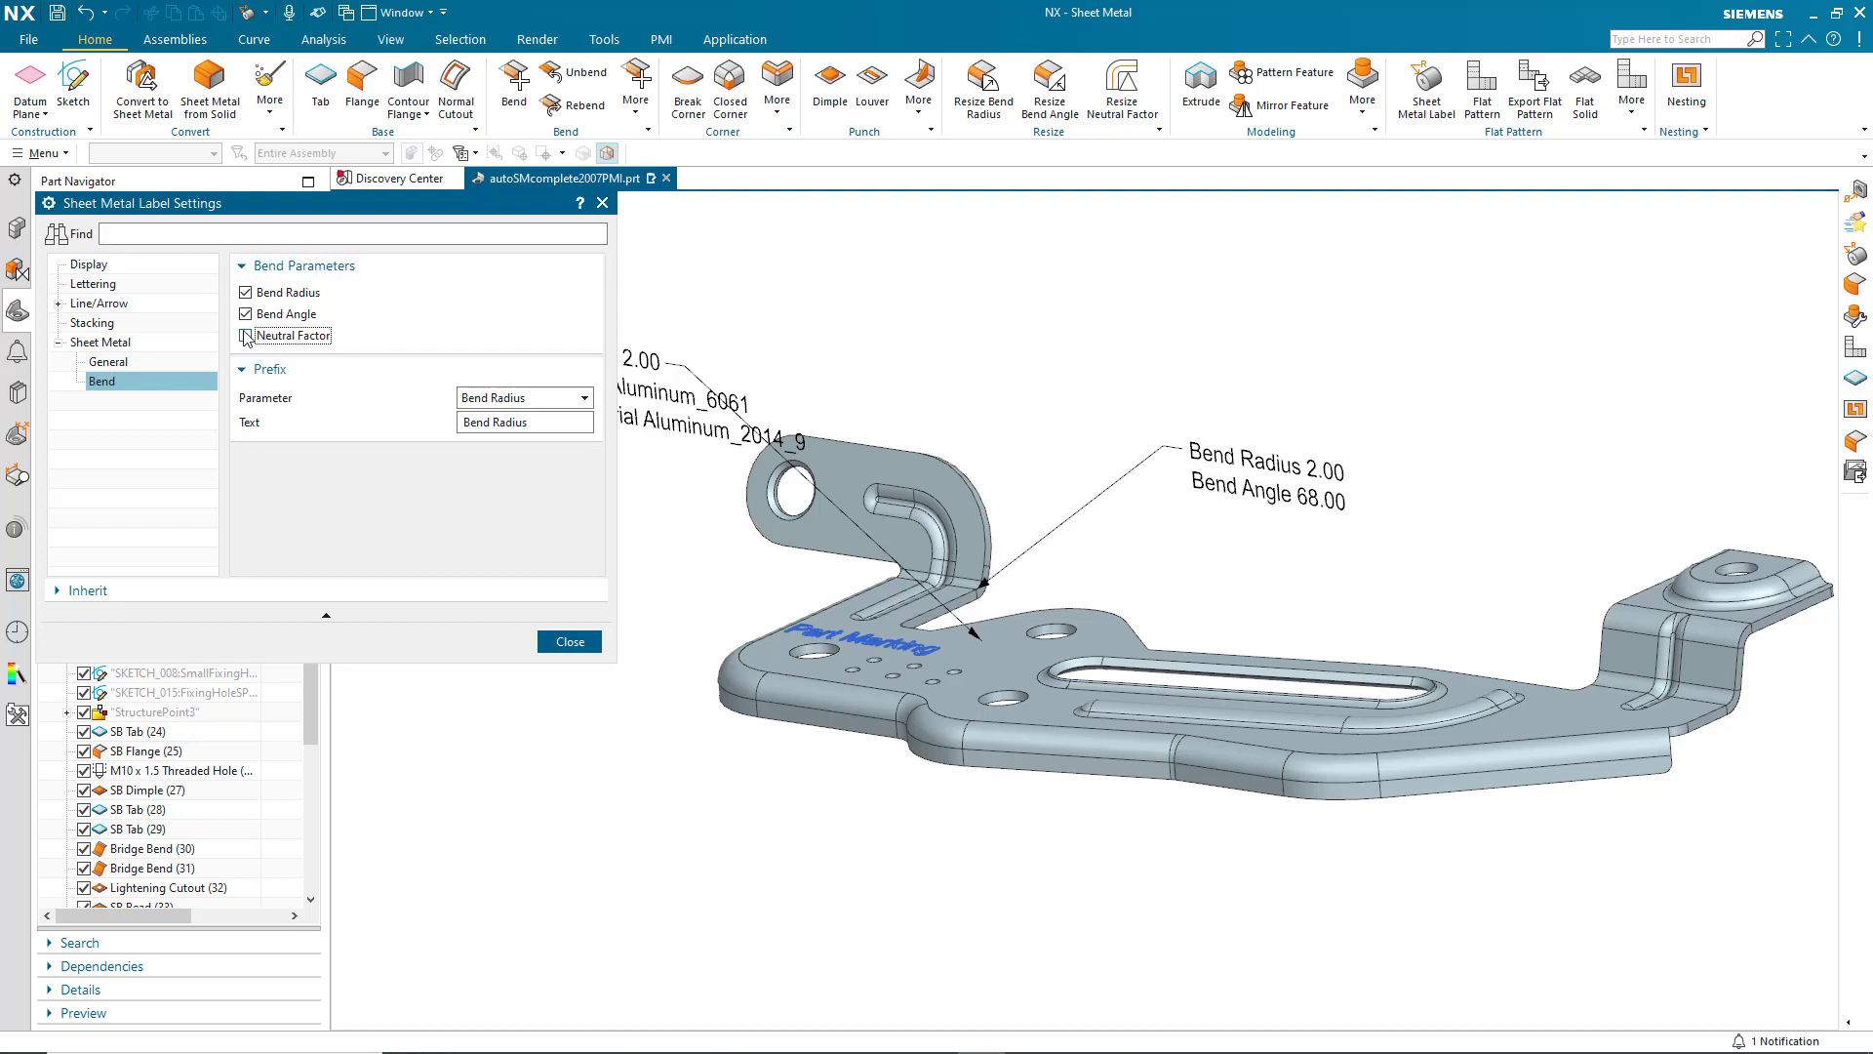
pyautogui.click(246, 315)
pyautogui.click(246, 315)
pyautogui.click(246, 336)
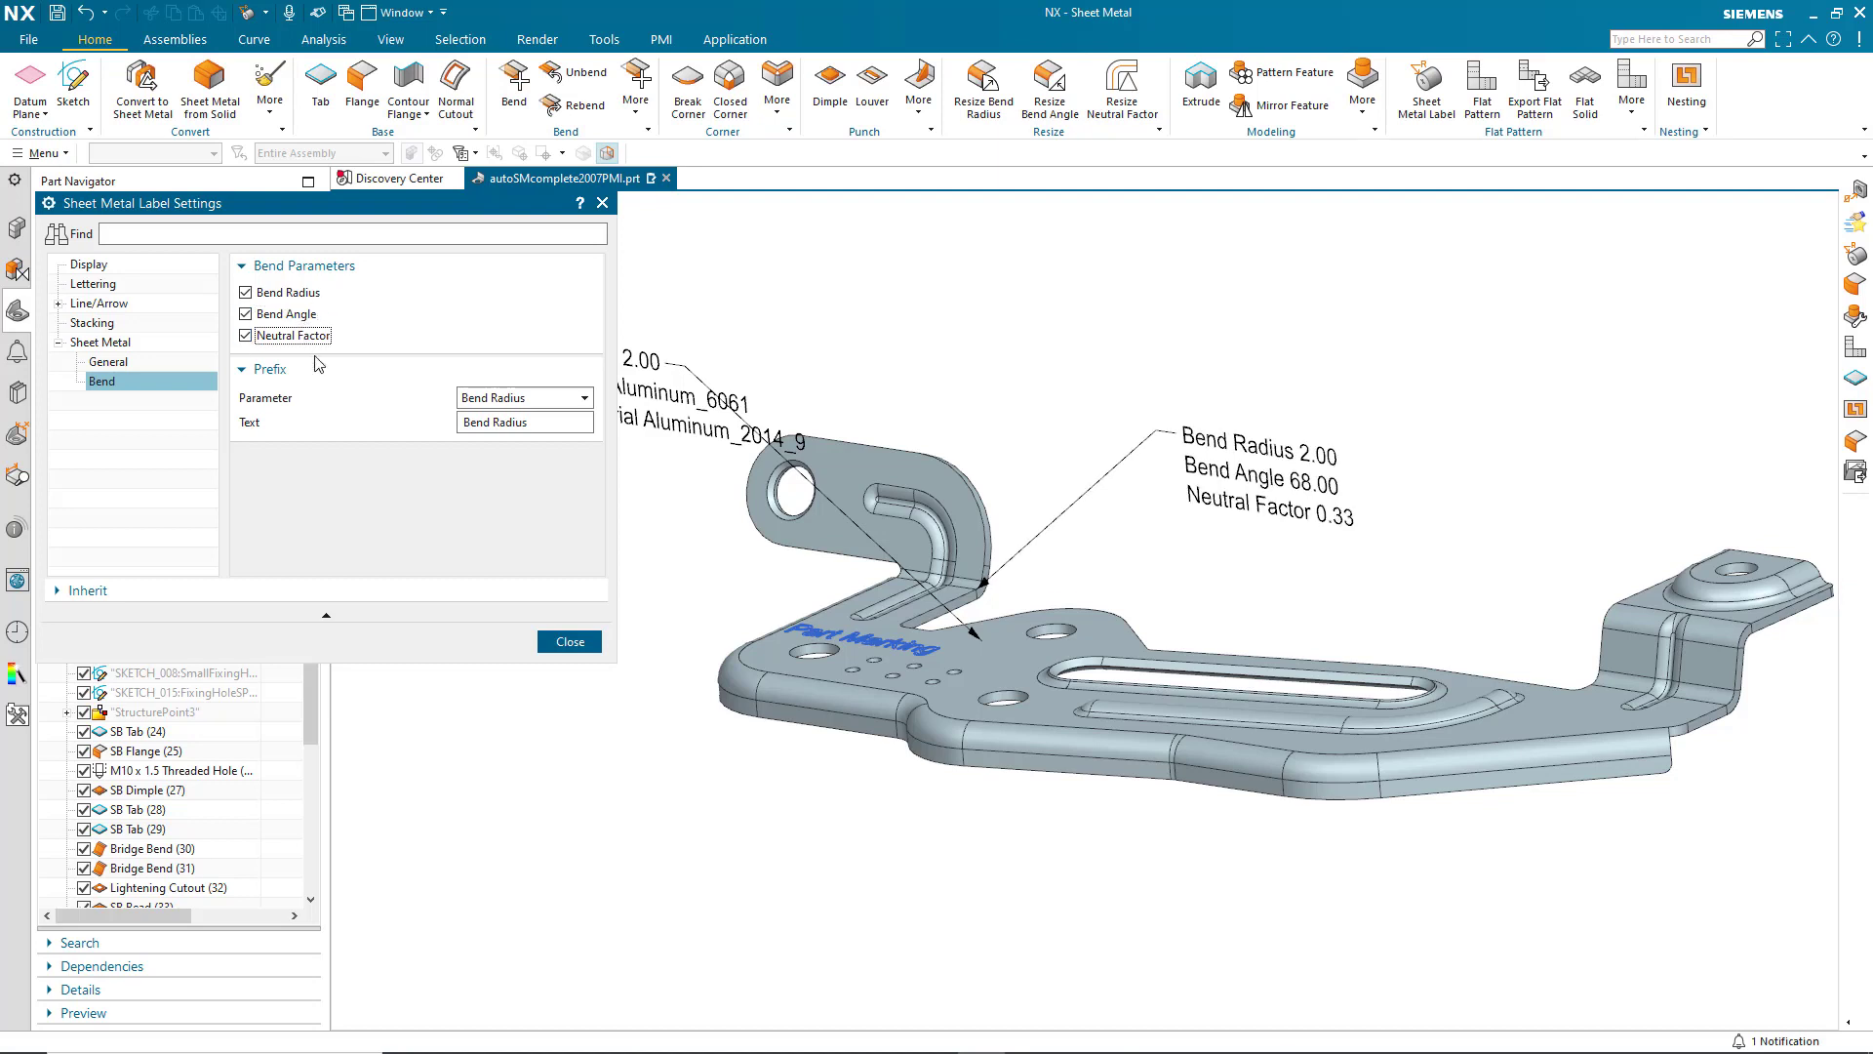
# - Change the Neutral Factor prefix to K and close the label settings
pyautogui.click(482, 398)
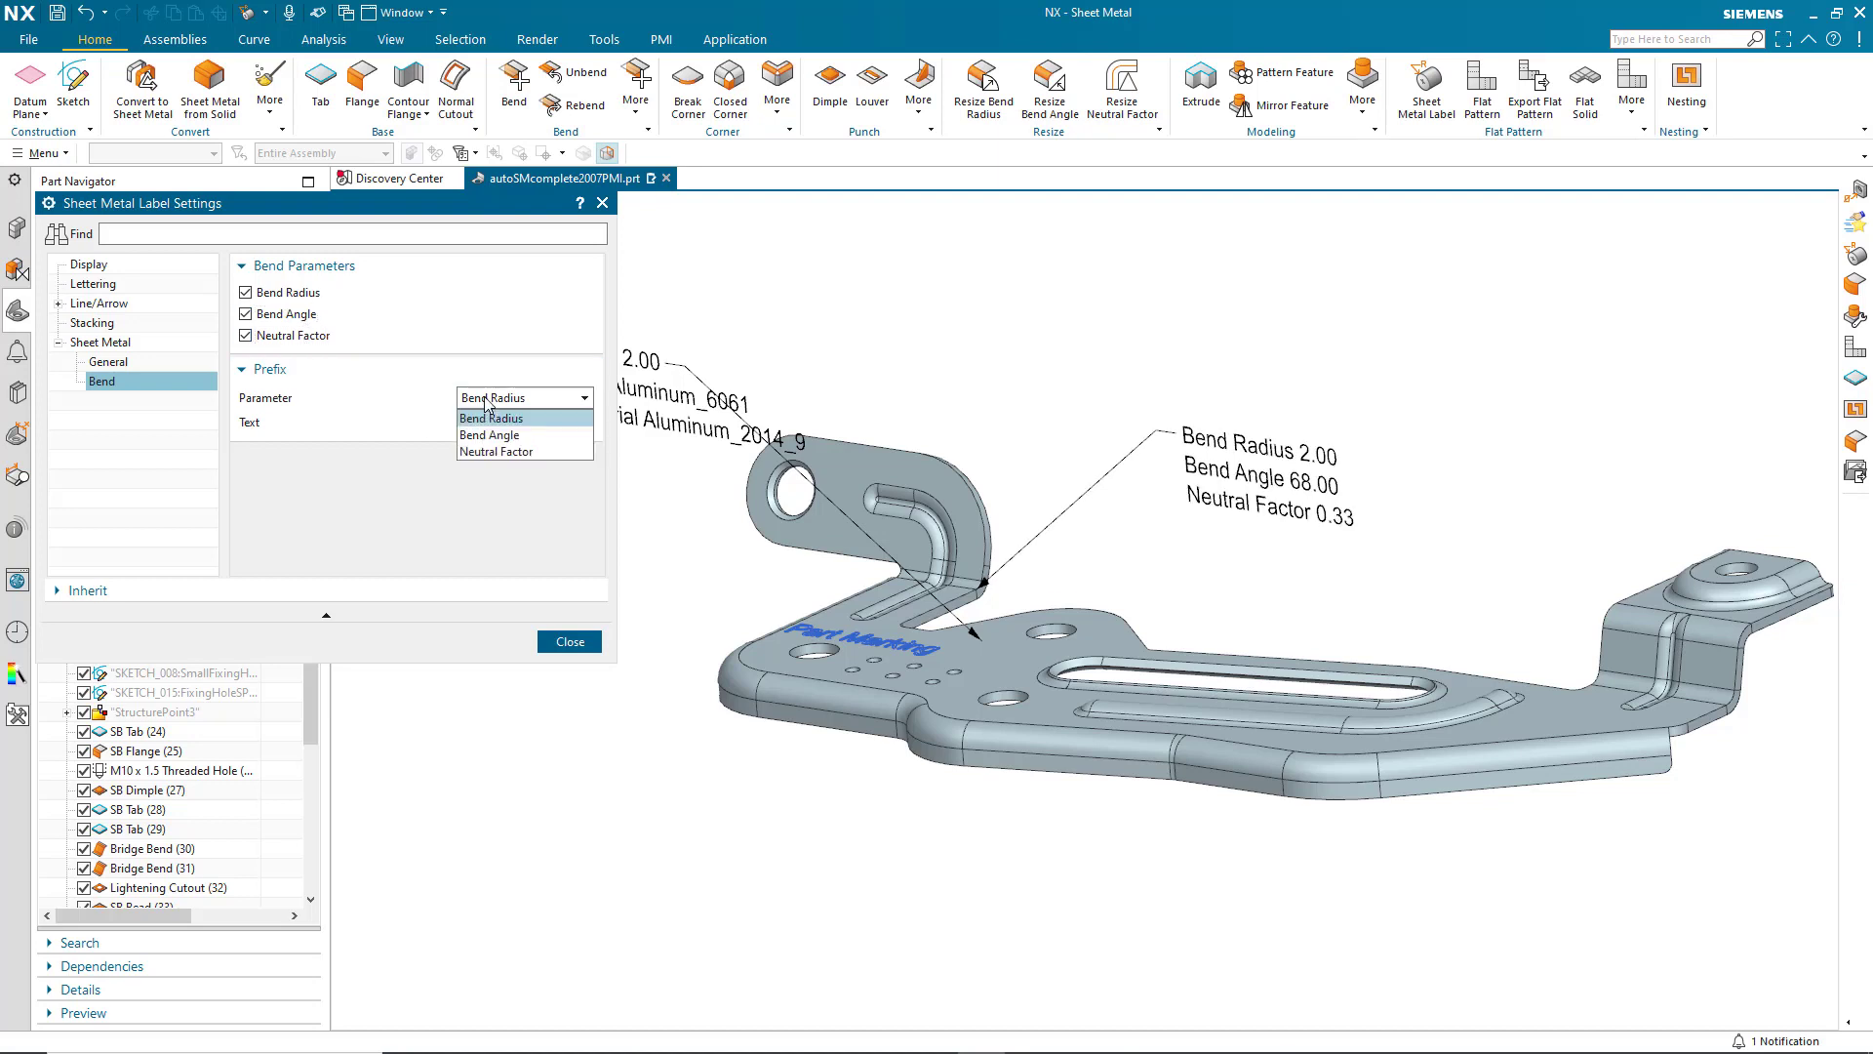
pyautogui.click(492, 455)
pyautogui.tripleClick(550, 426)
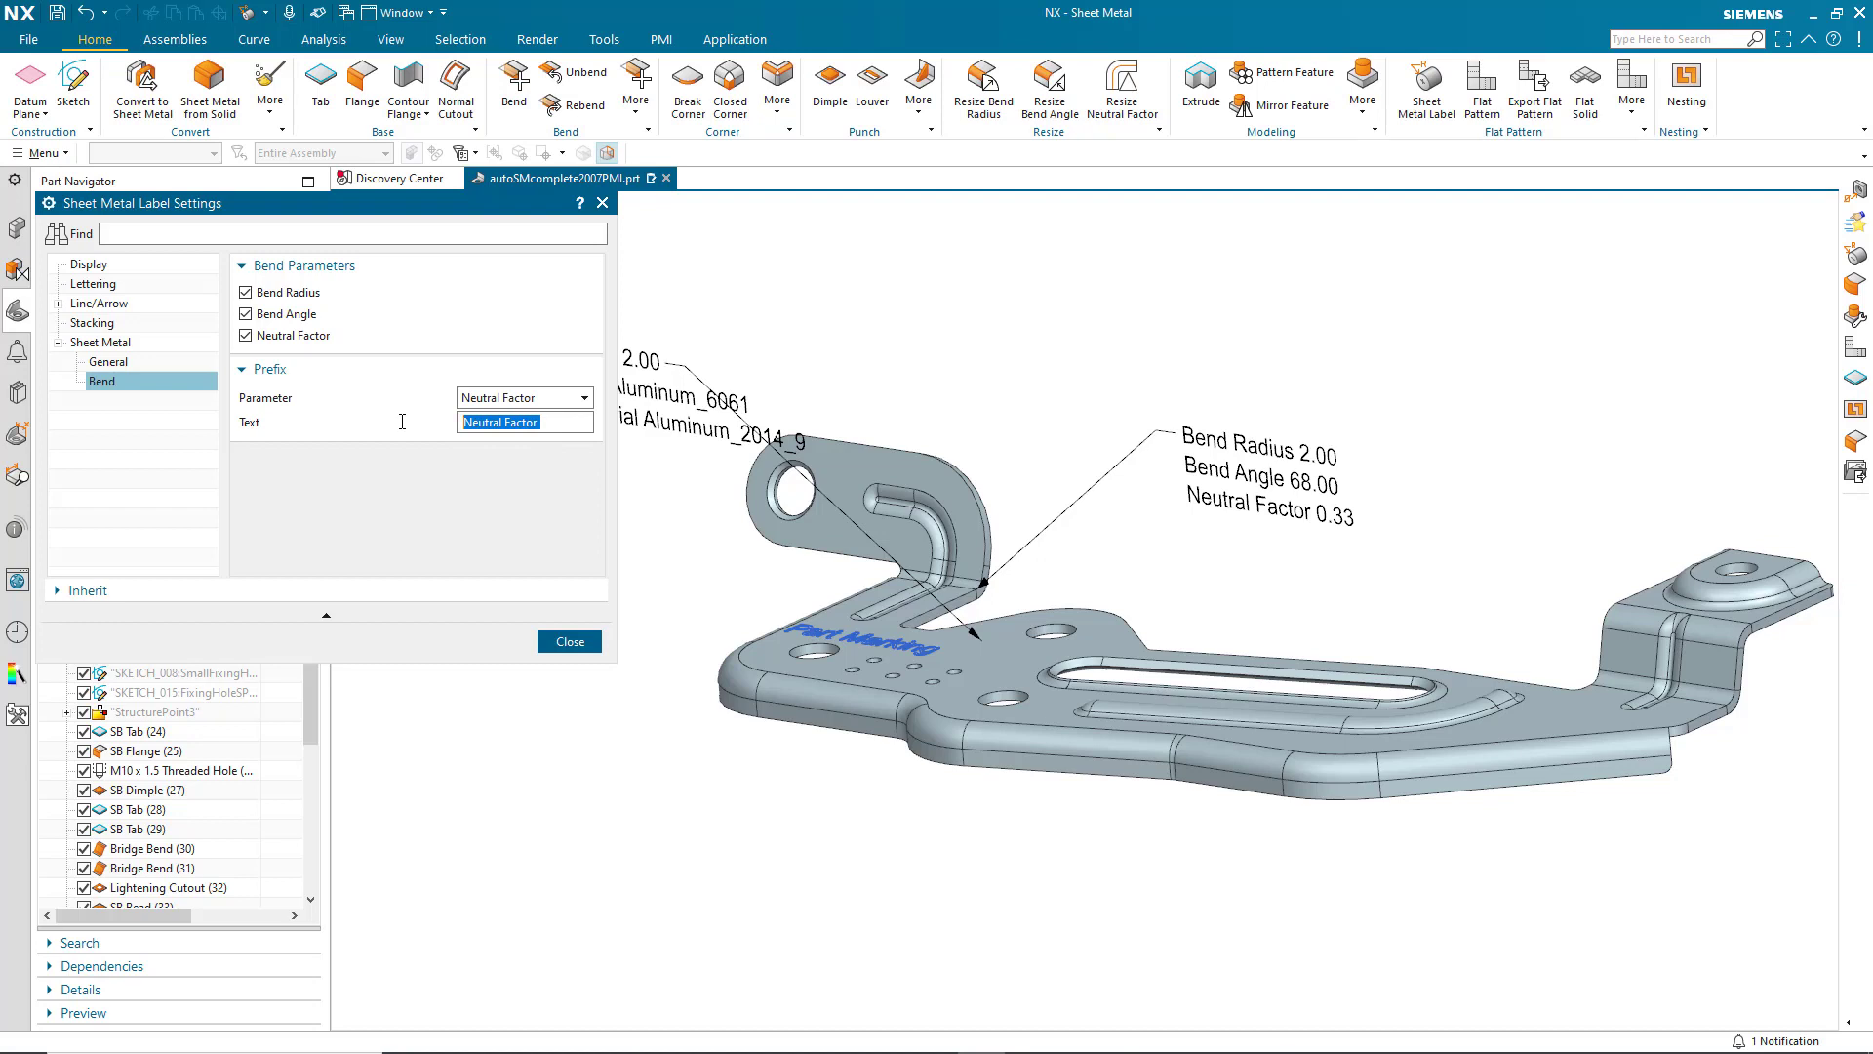
pyautogui.write('K')
pyautogui.press('Return')
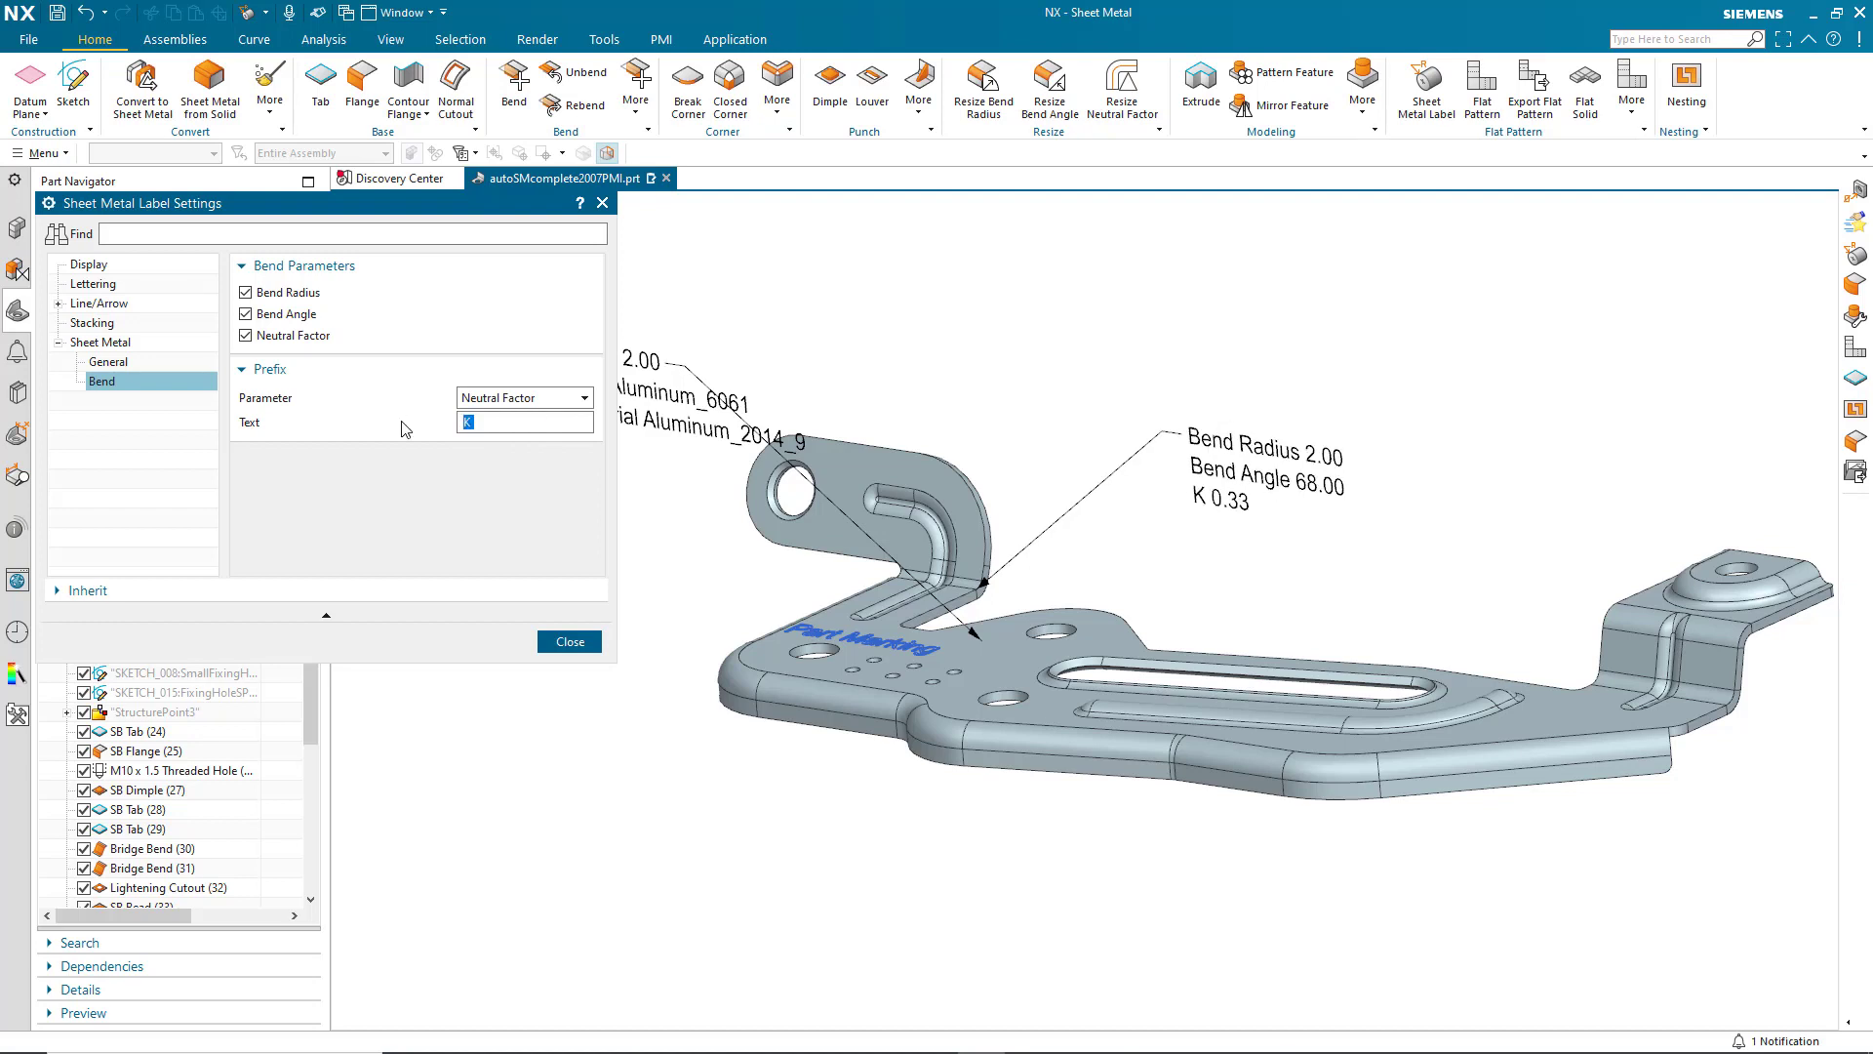
pyautogui.click(566, 643)
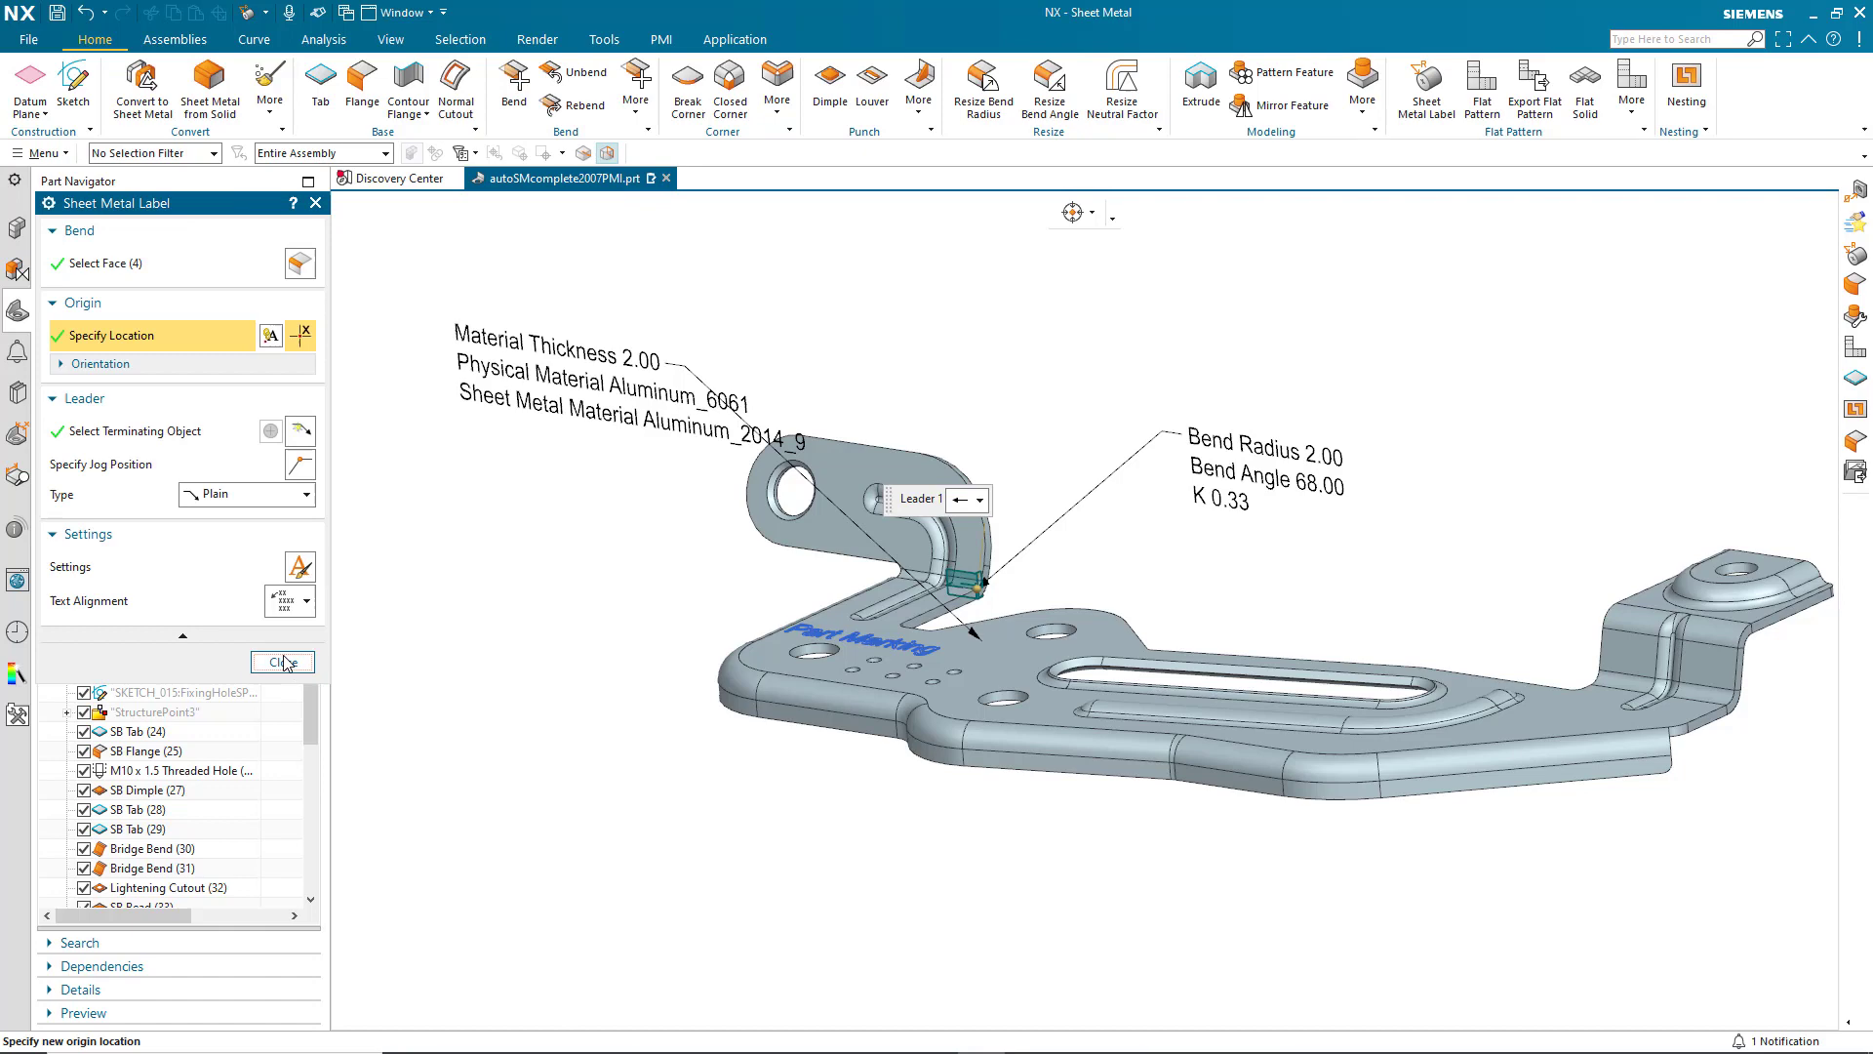
# - Finish the bend label, review the body label's Material Thickness prefix settings, and place the body label
pyautogui.click(284, 662)
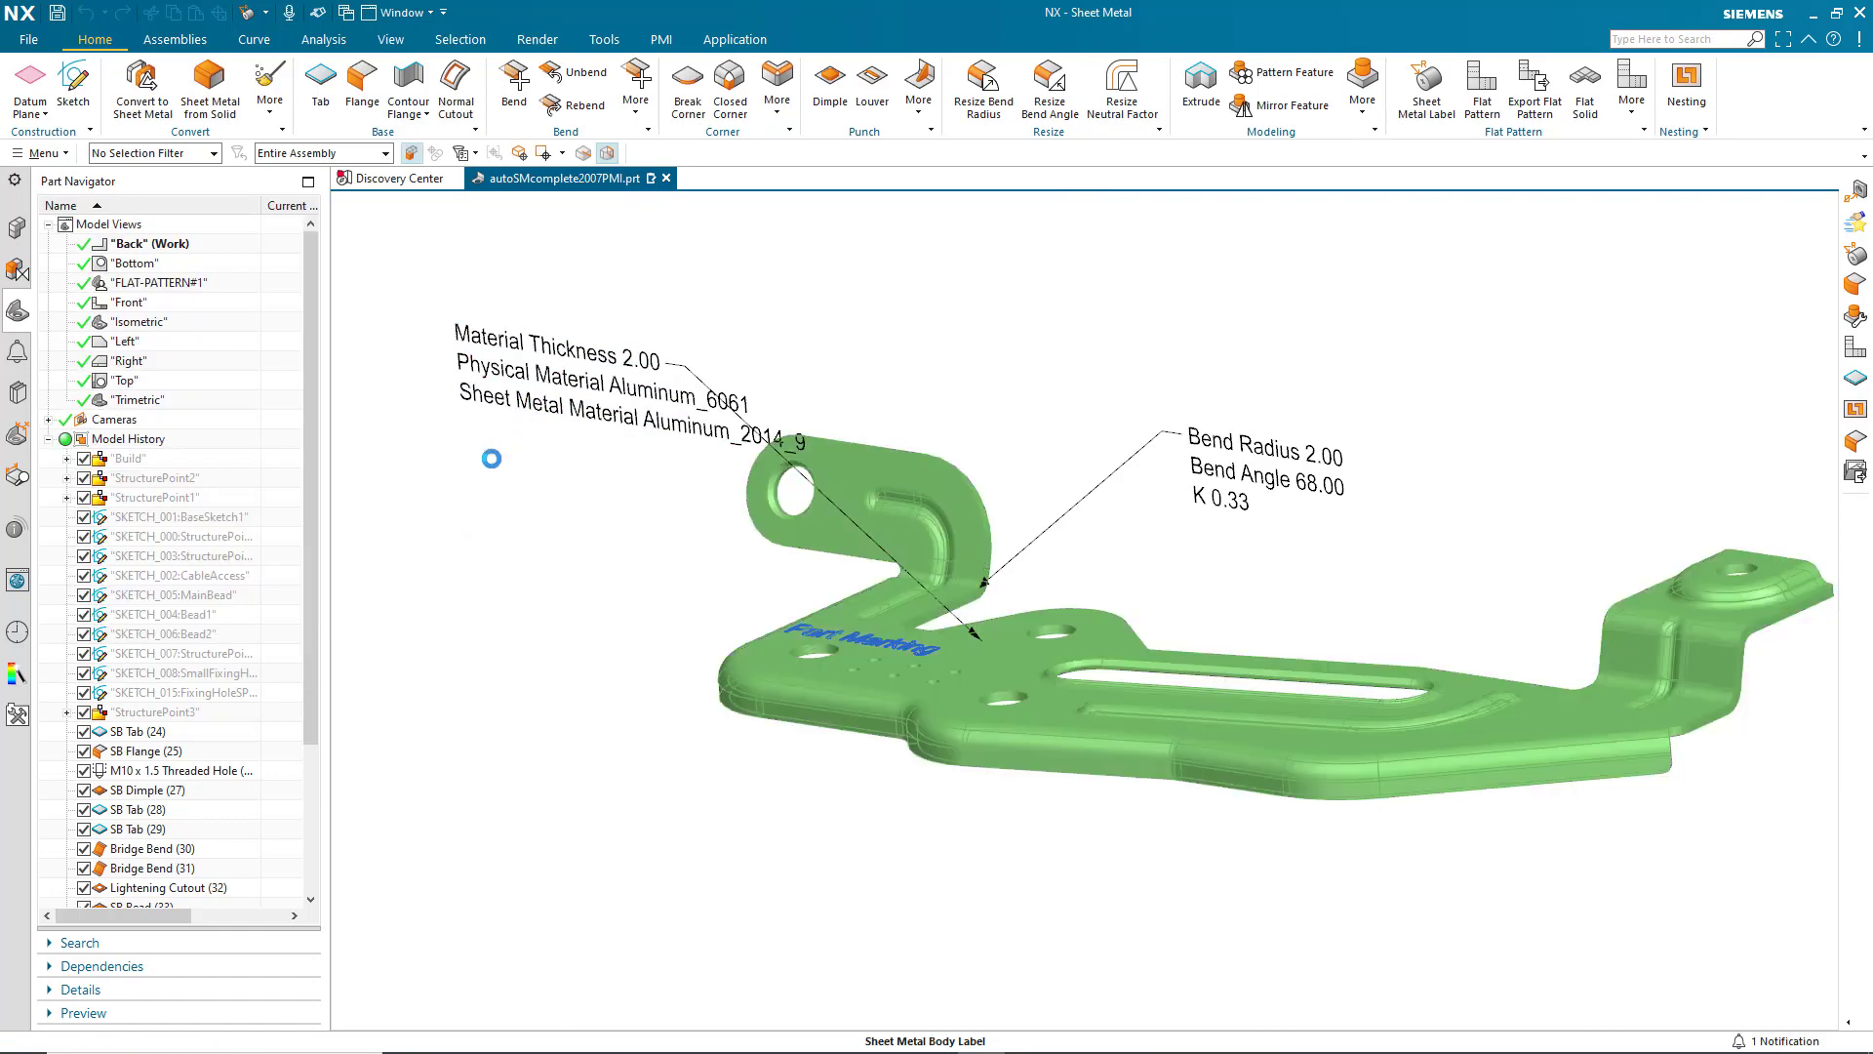
pyautogui.click(298, 565)
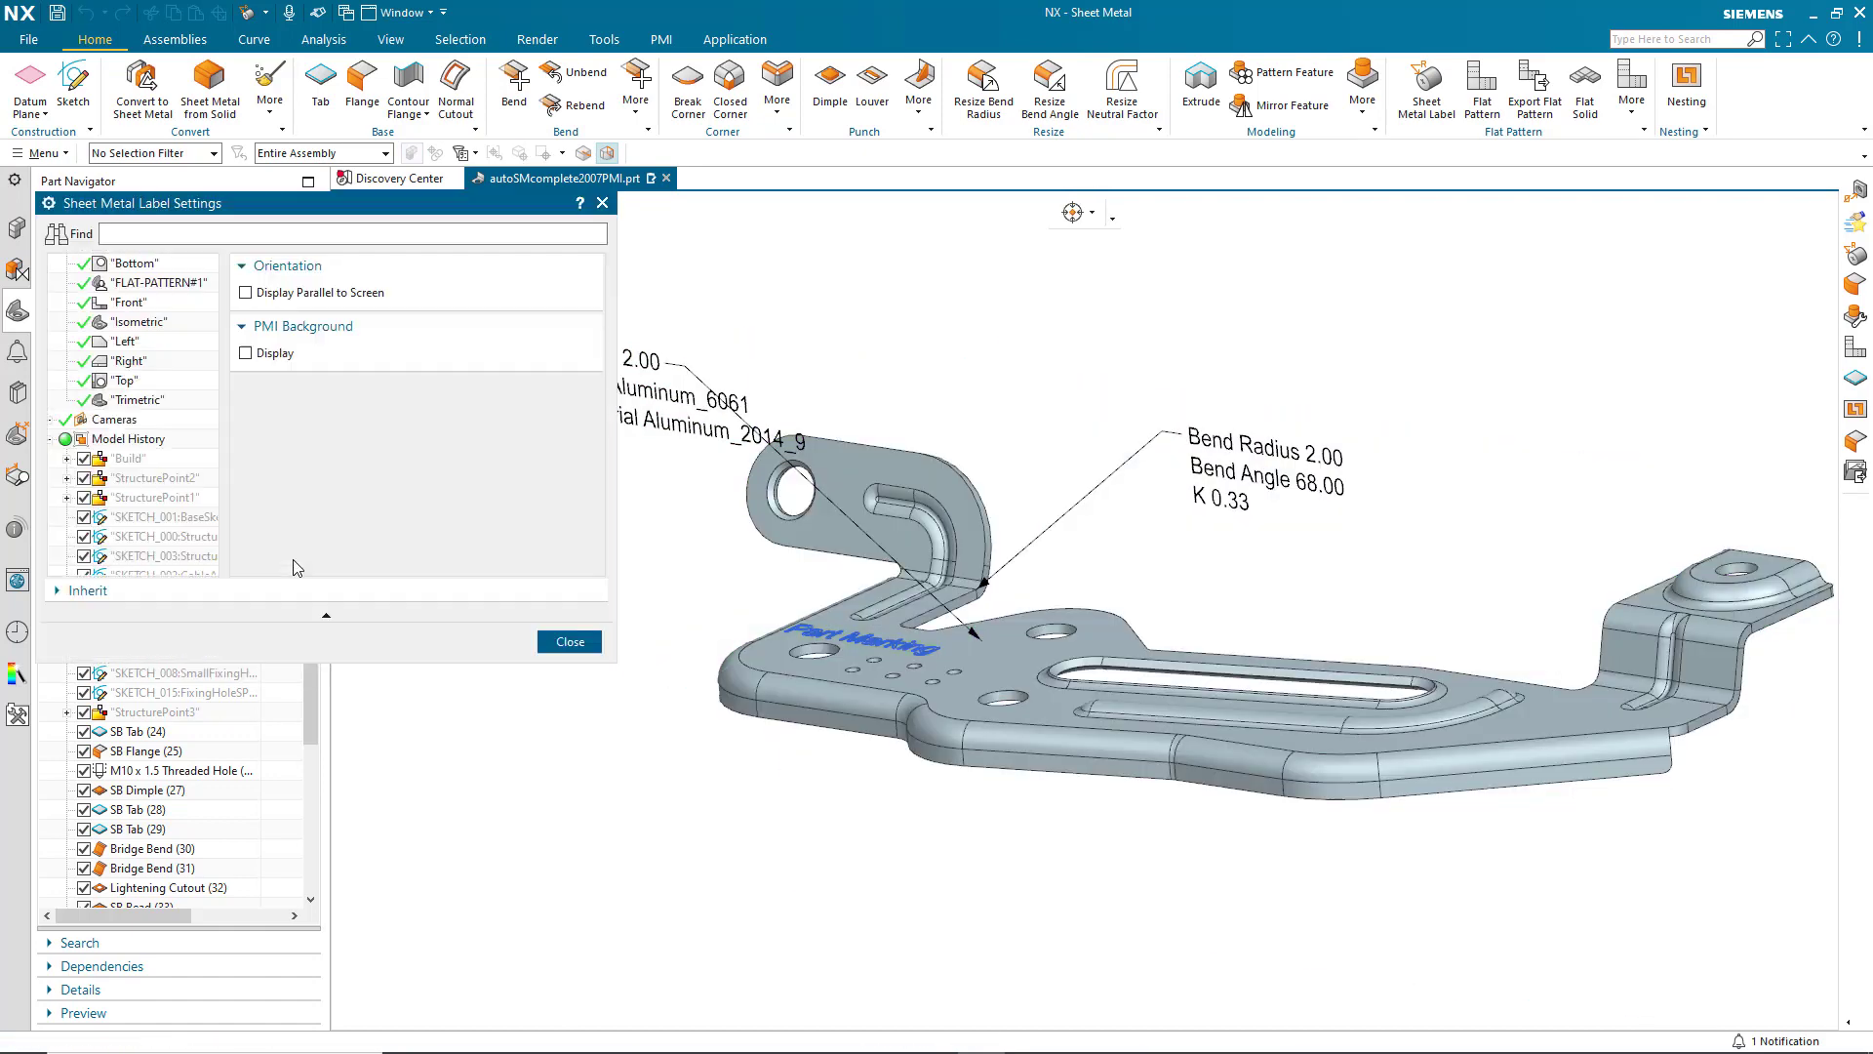
pyautogui.click(58, 343)
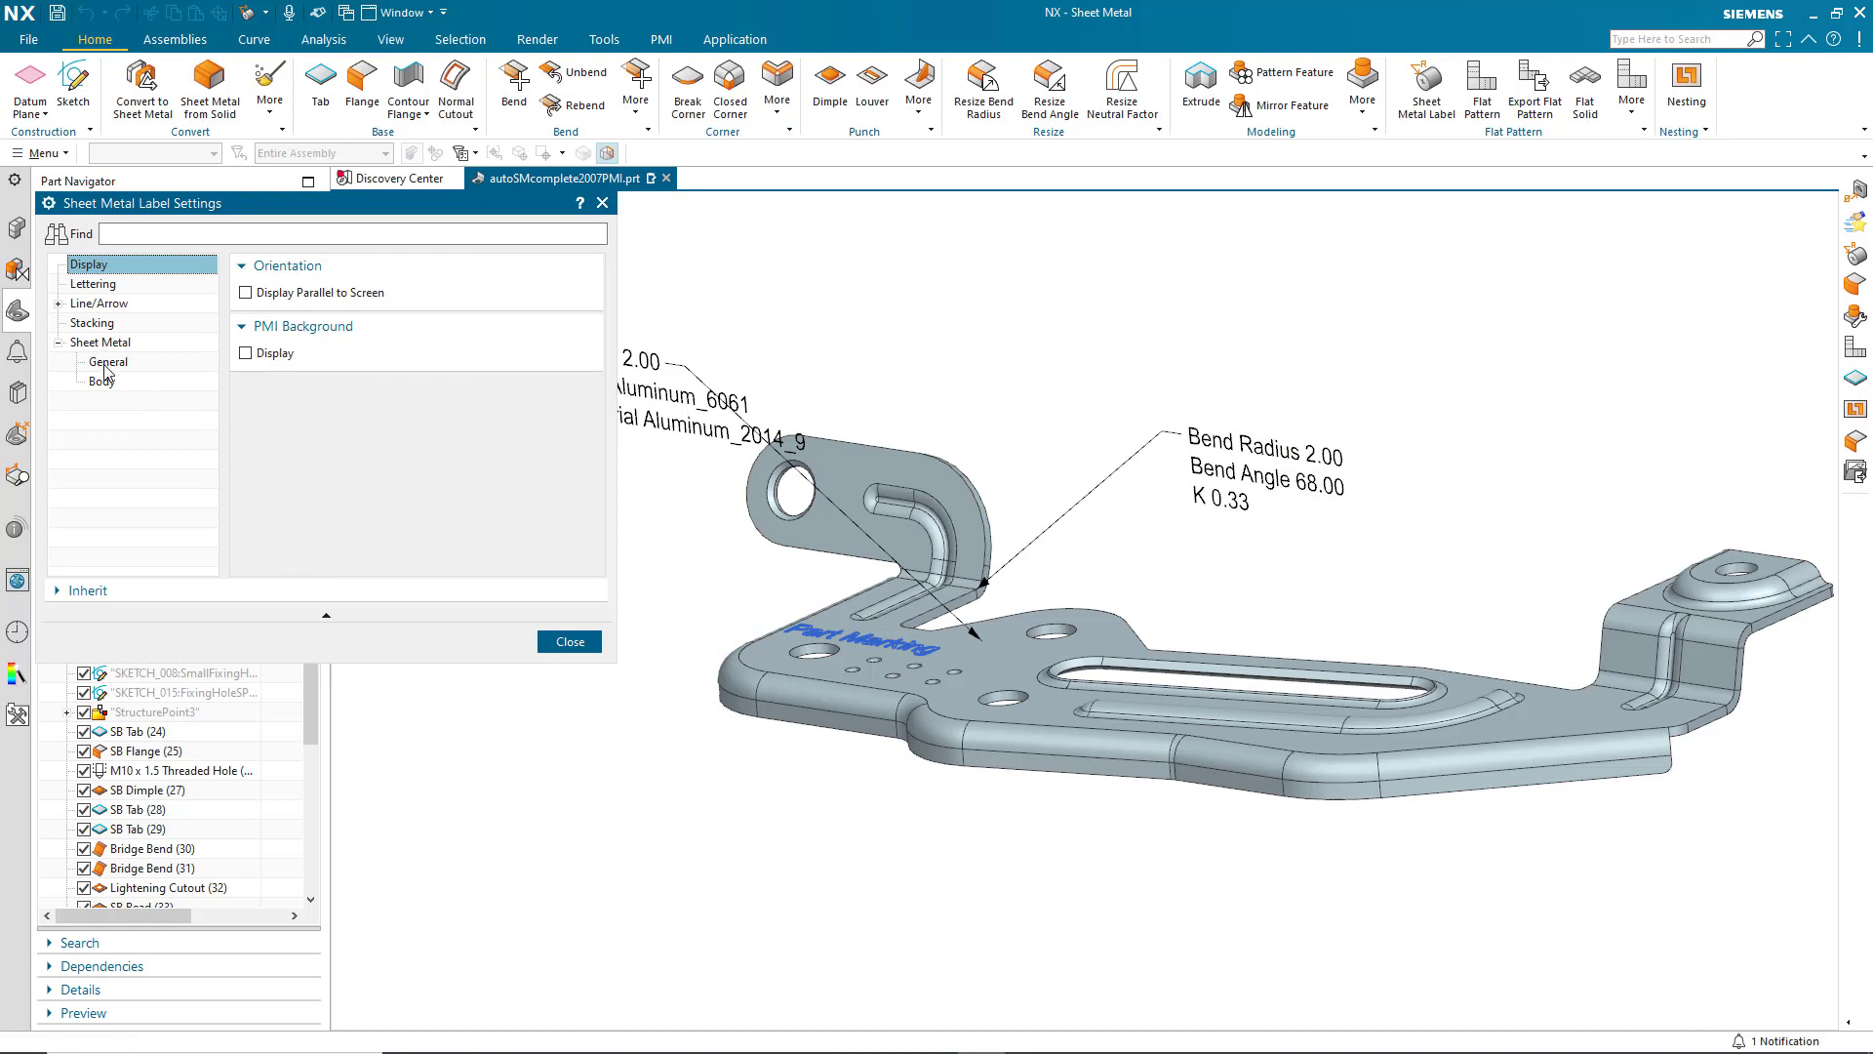
pyautogui.click(104, 363)
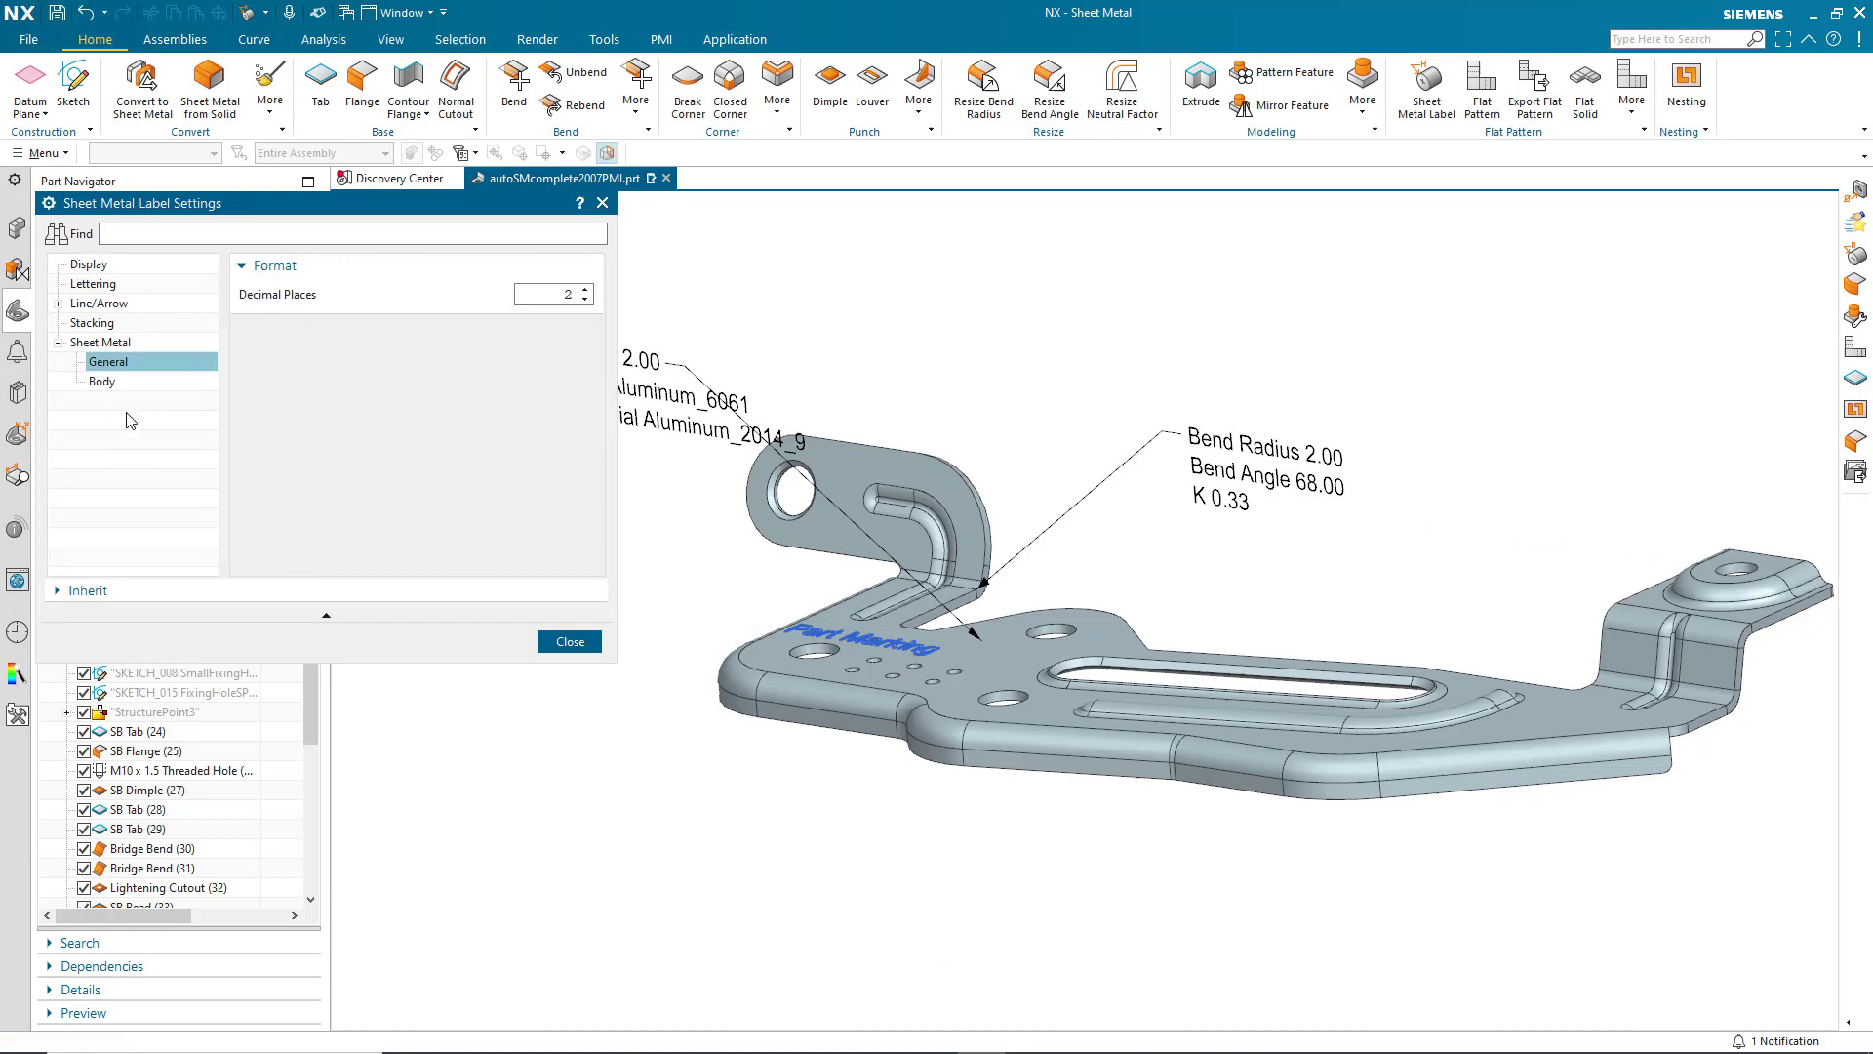
pyautogui.click(105, 383)
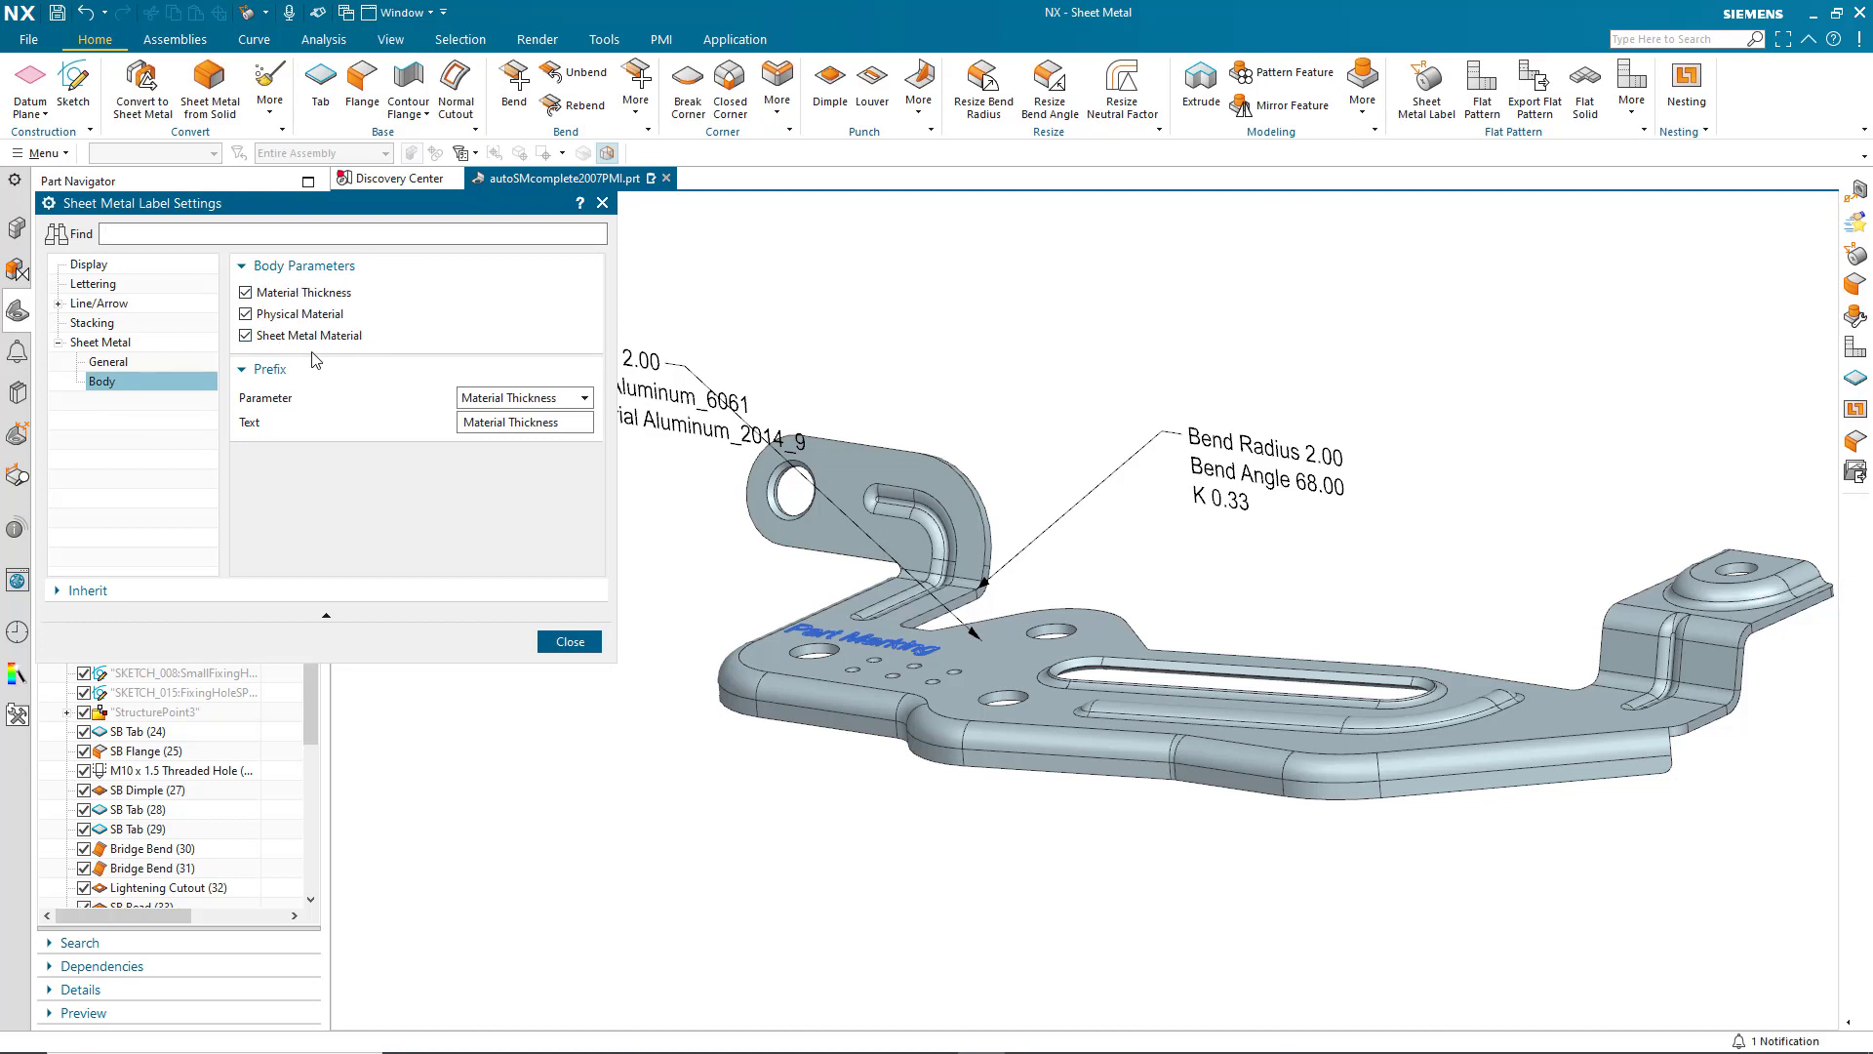
pyautogui.click(480, 402)
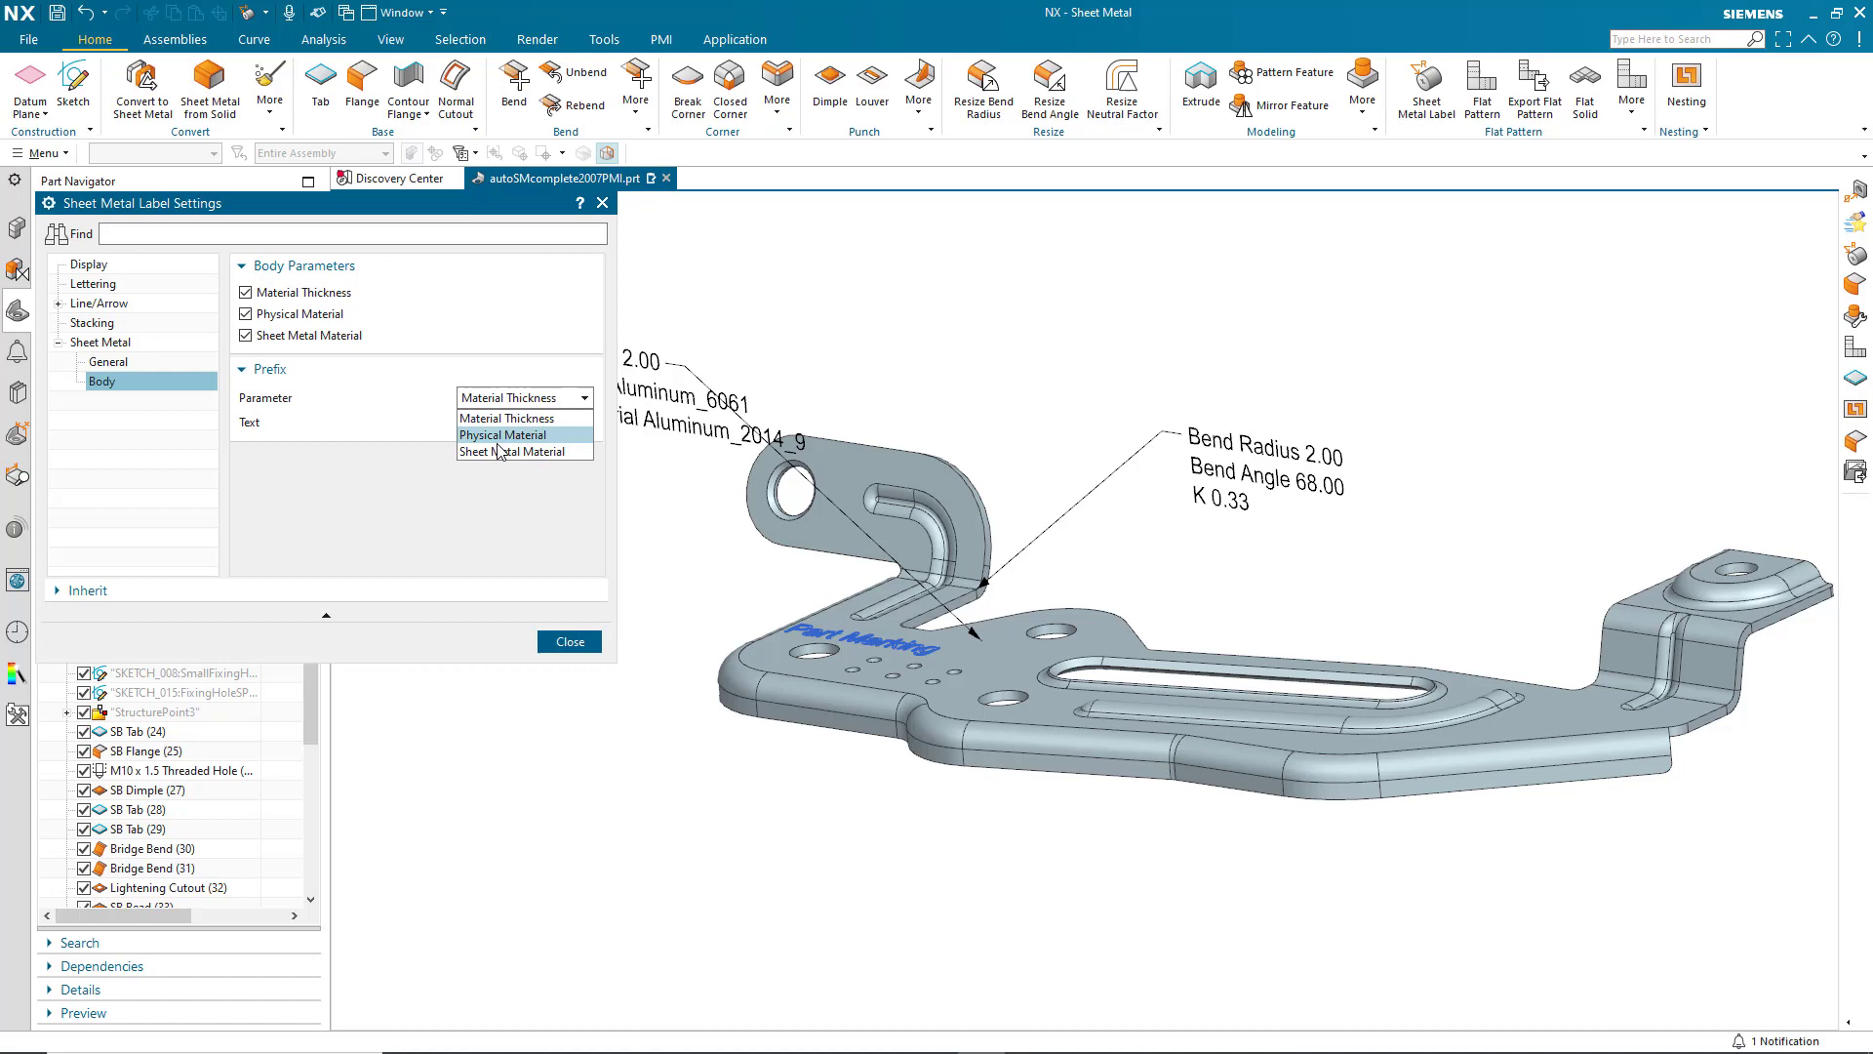
pyautogui.click(494, 414)
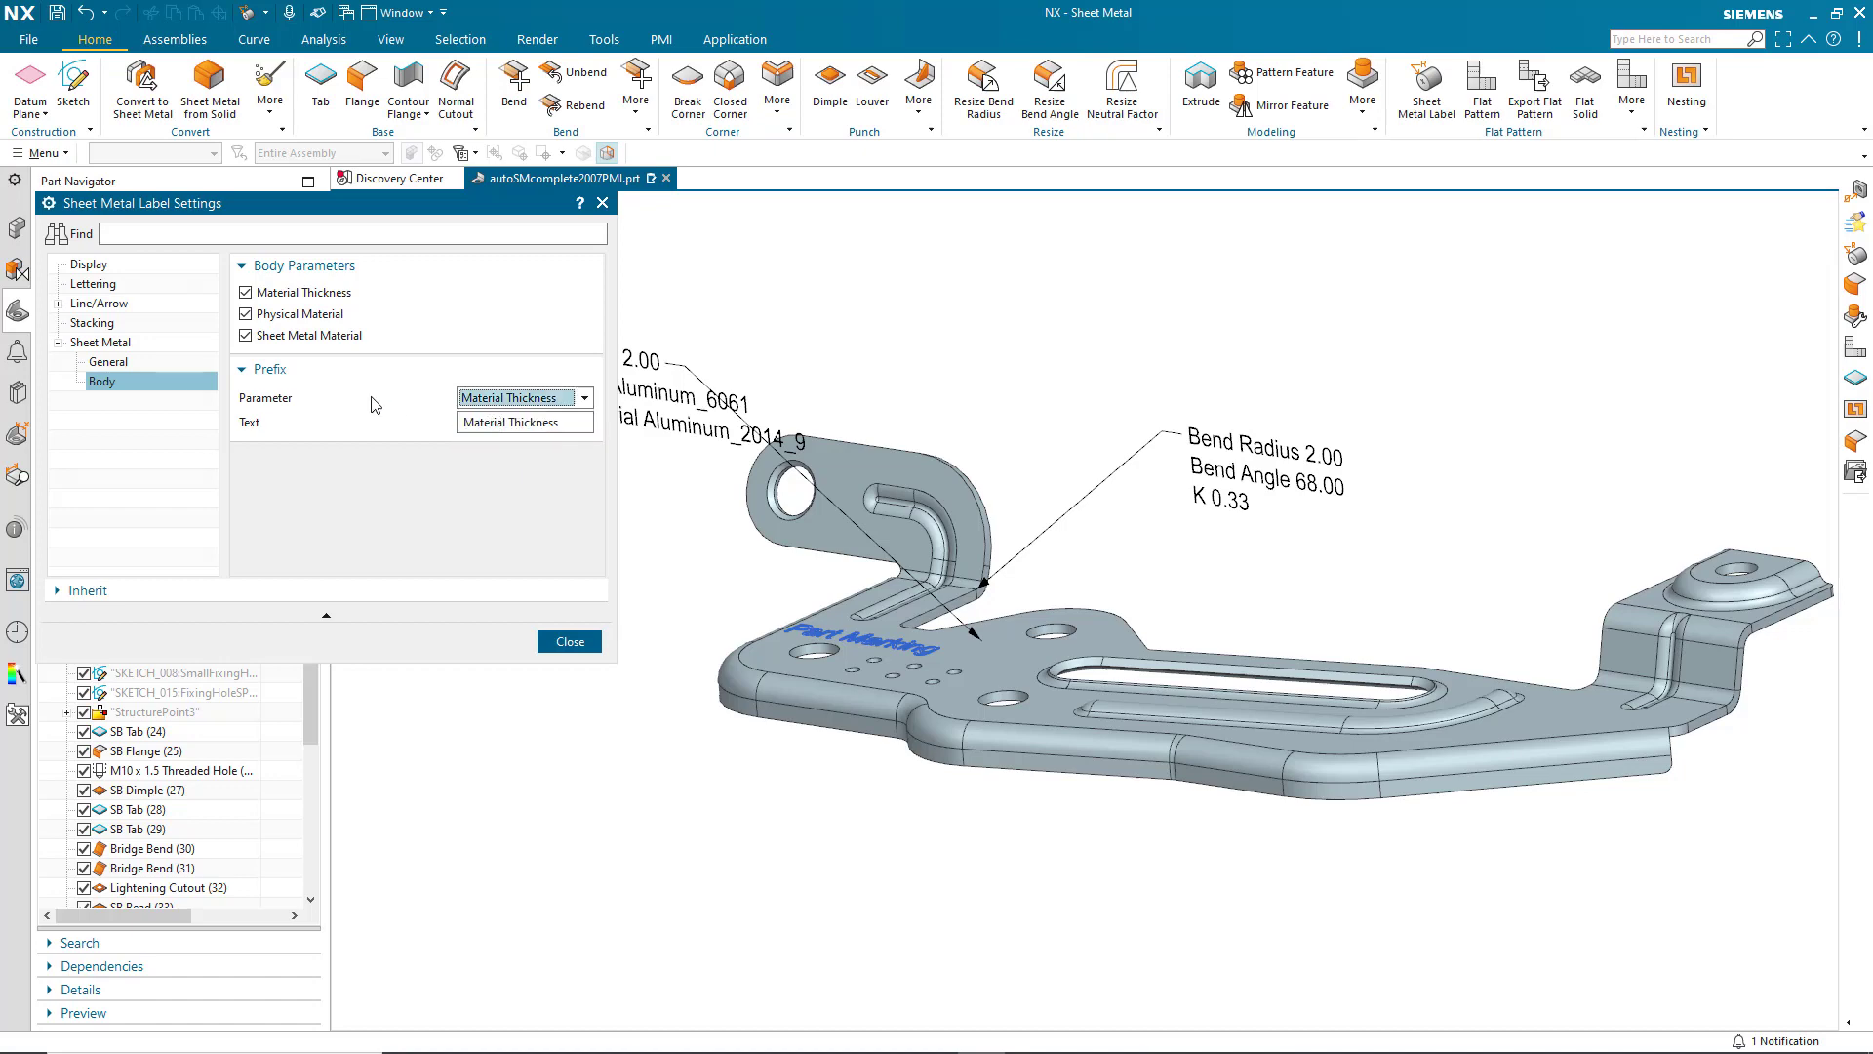
pyautogui.click(570, 639)
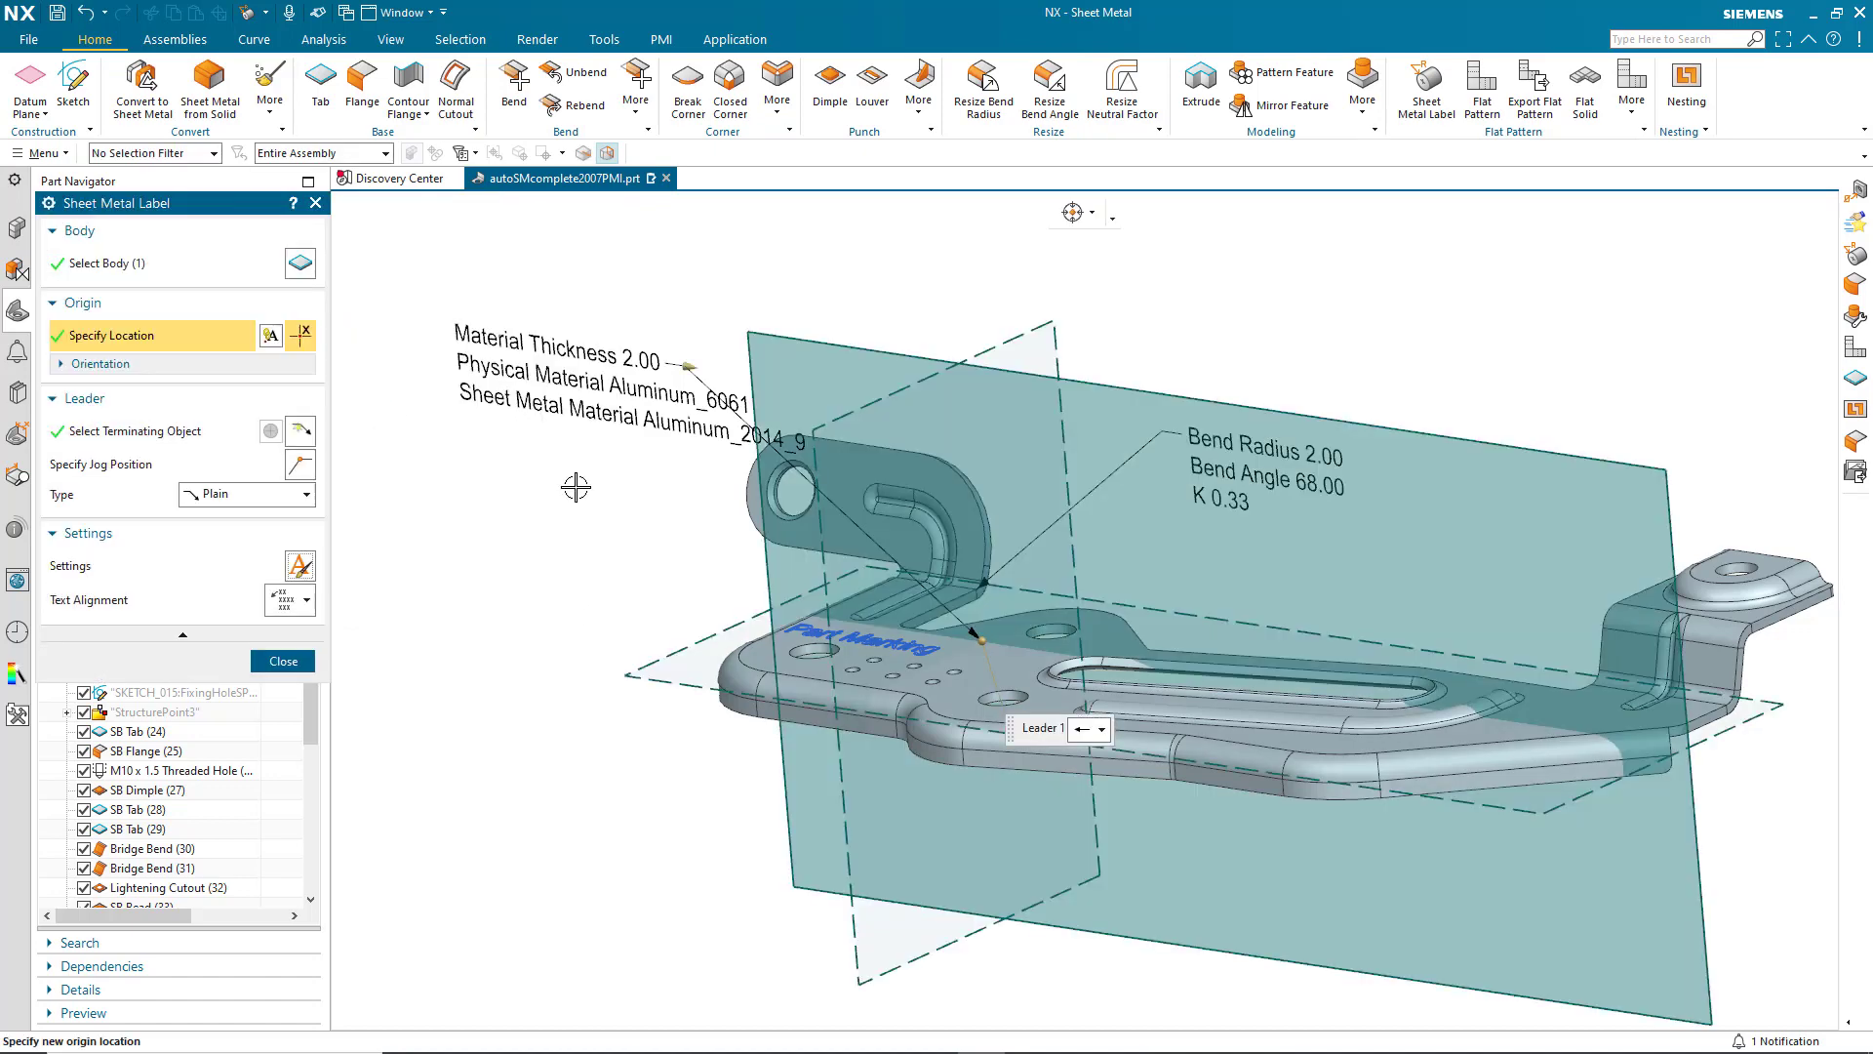
pyautogui.click(281, 662)
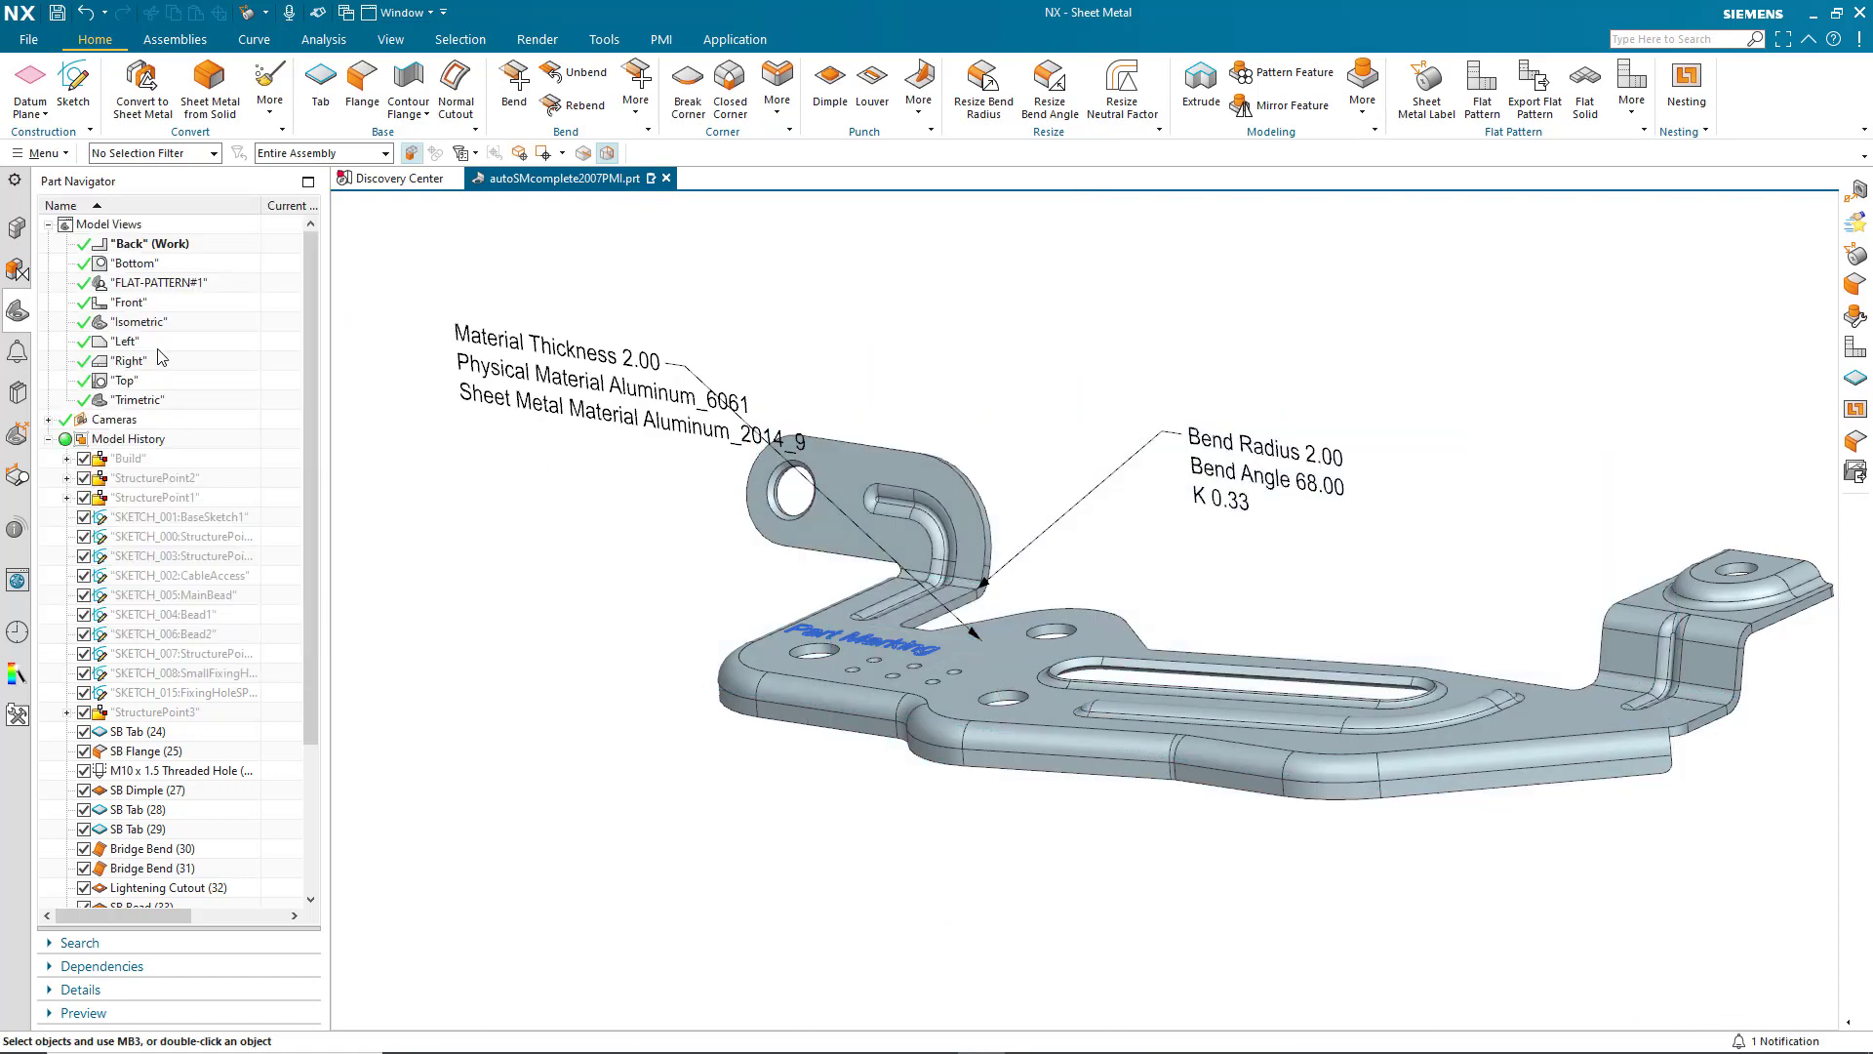
pyautogui.click(27, 41)
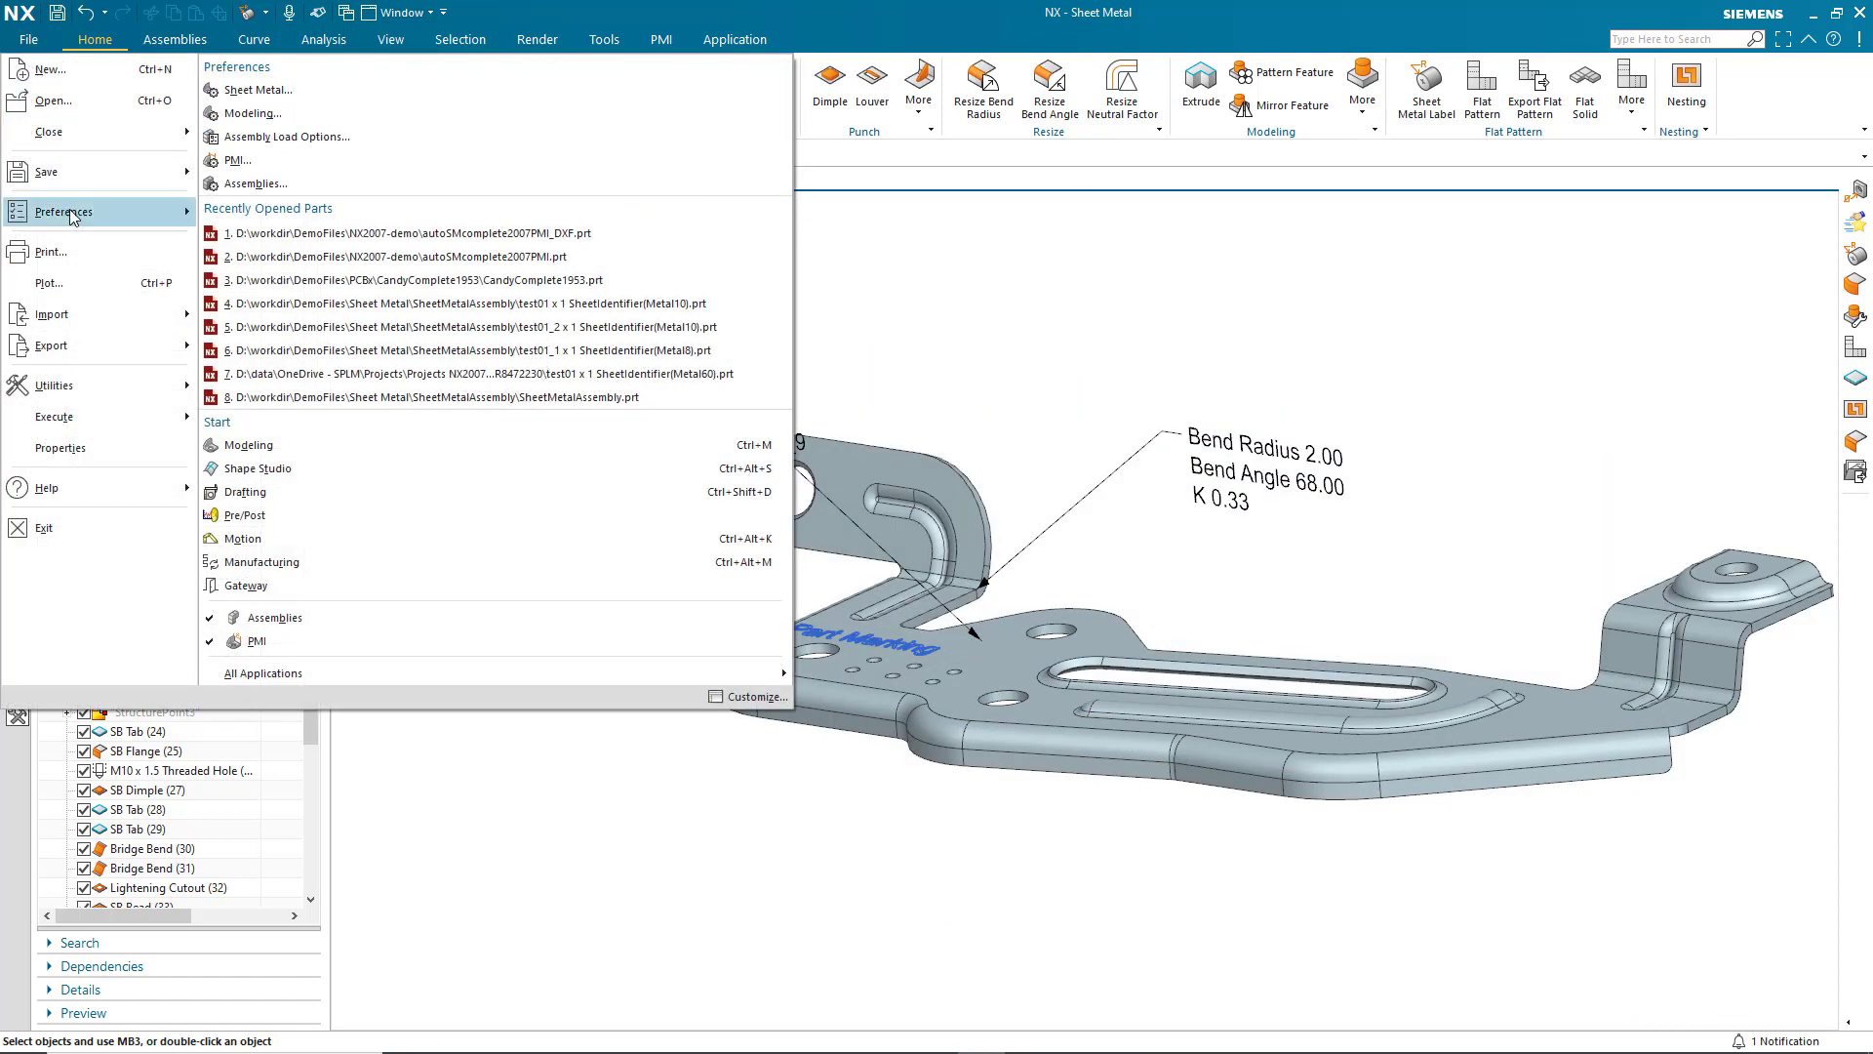
pyautogui.moveTo(189, 209)
pyautogui.click(271, 269)
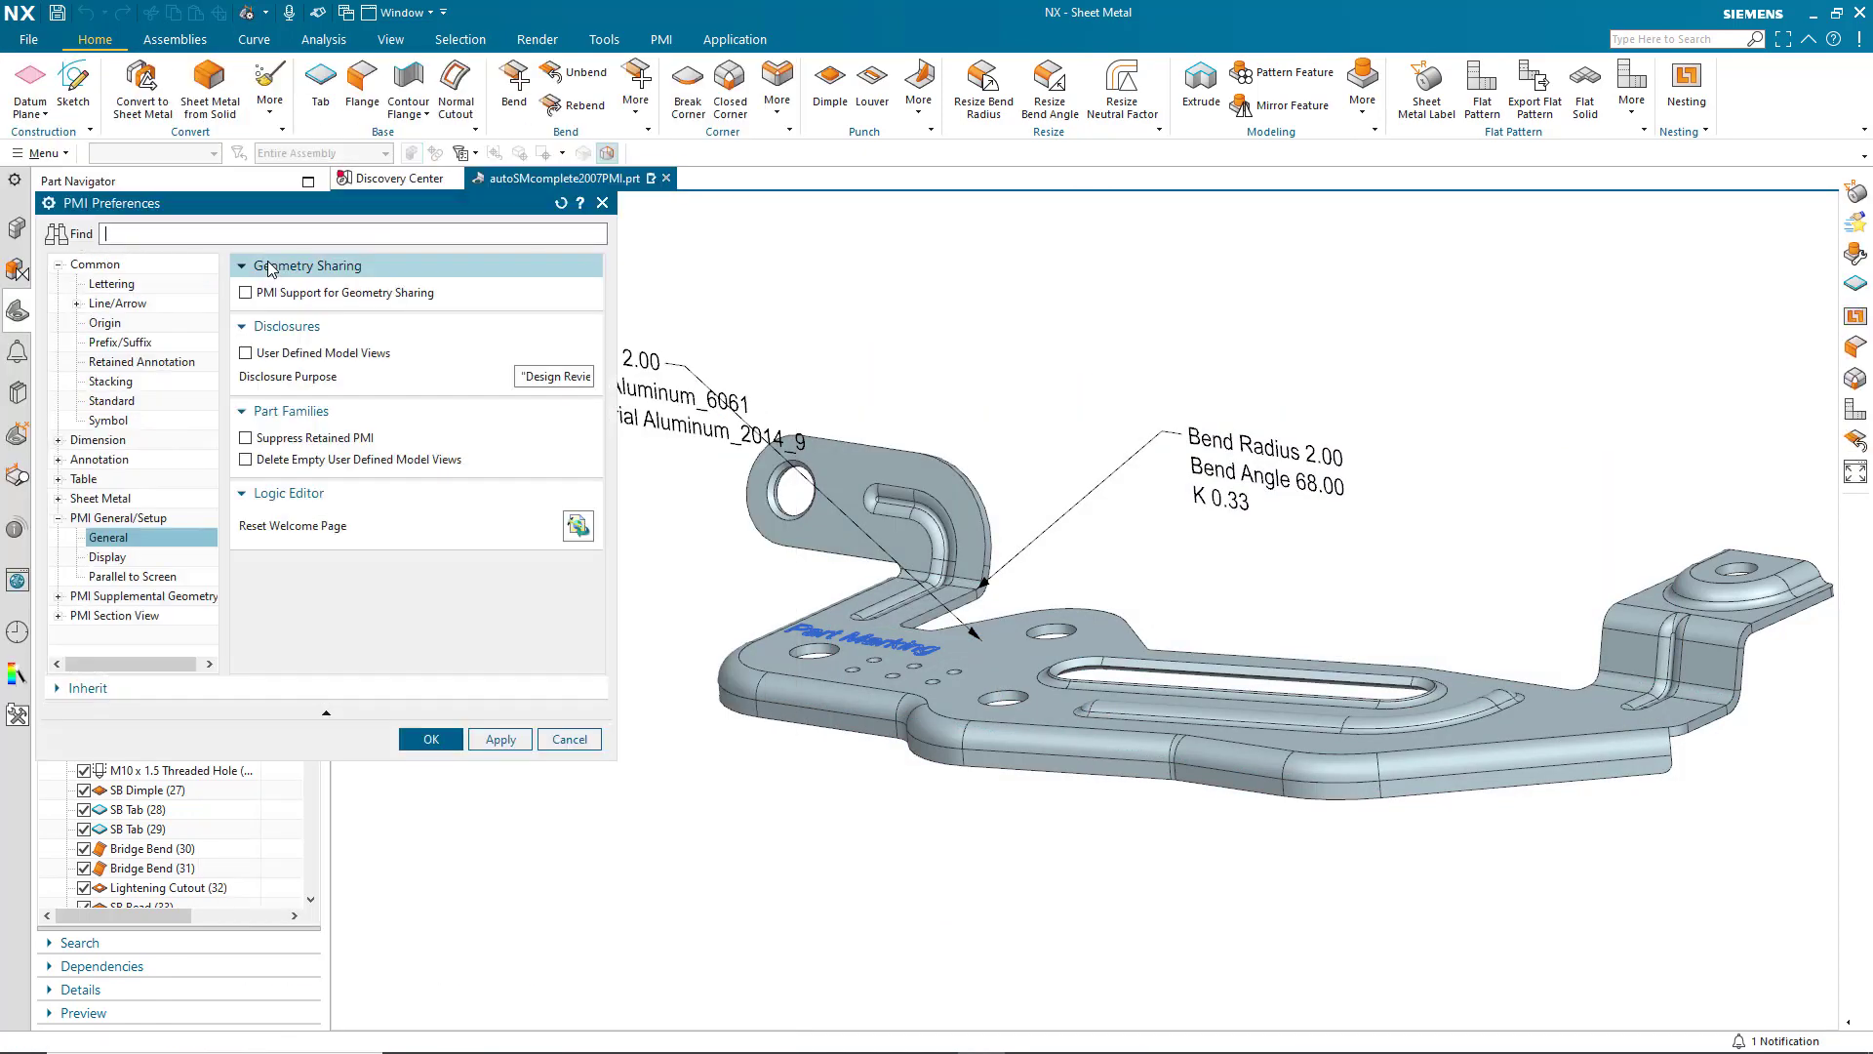
pyautogui.click(58, 499)
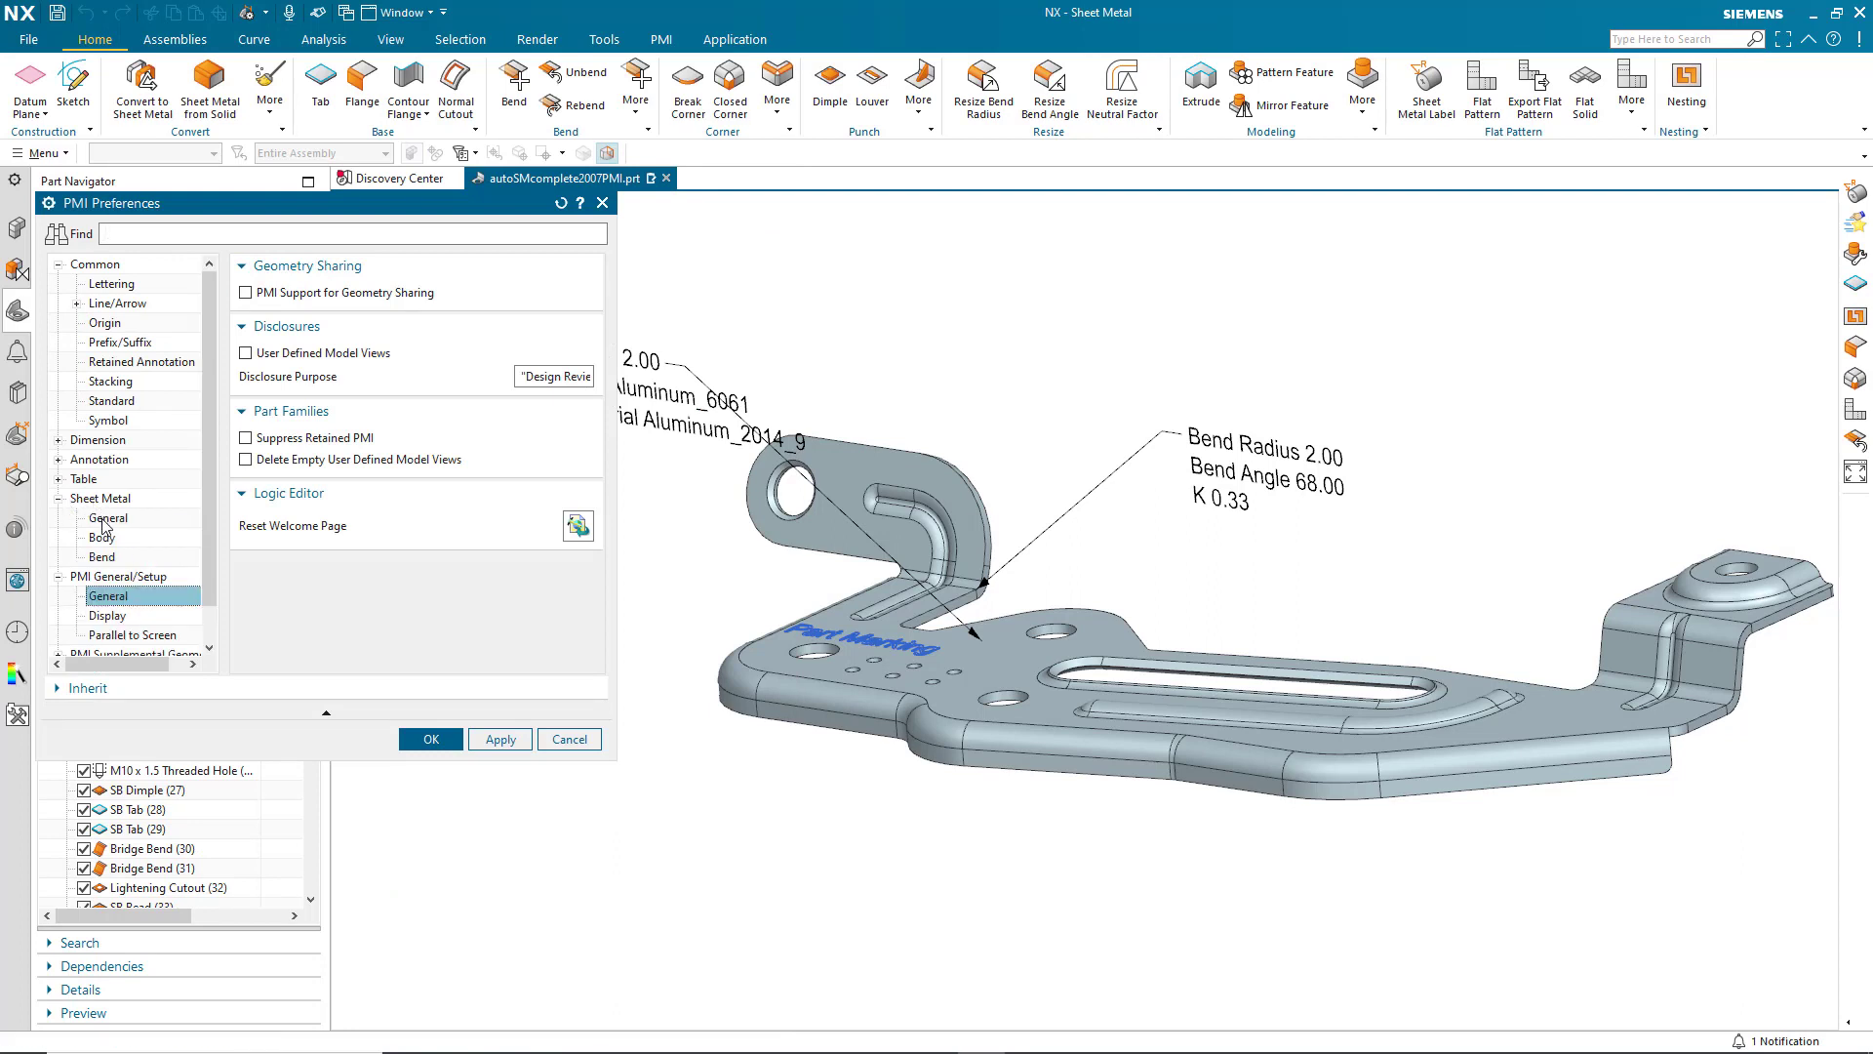
pyautogui.click(106, 522)
pyautogui.click(103, 537)
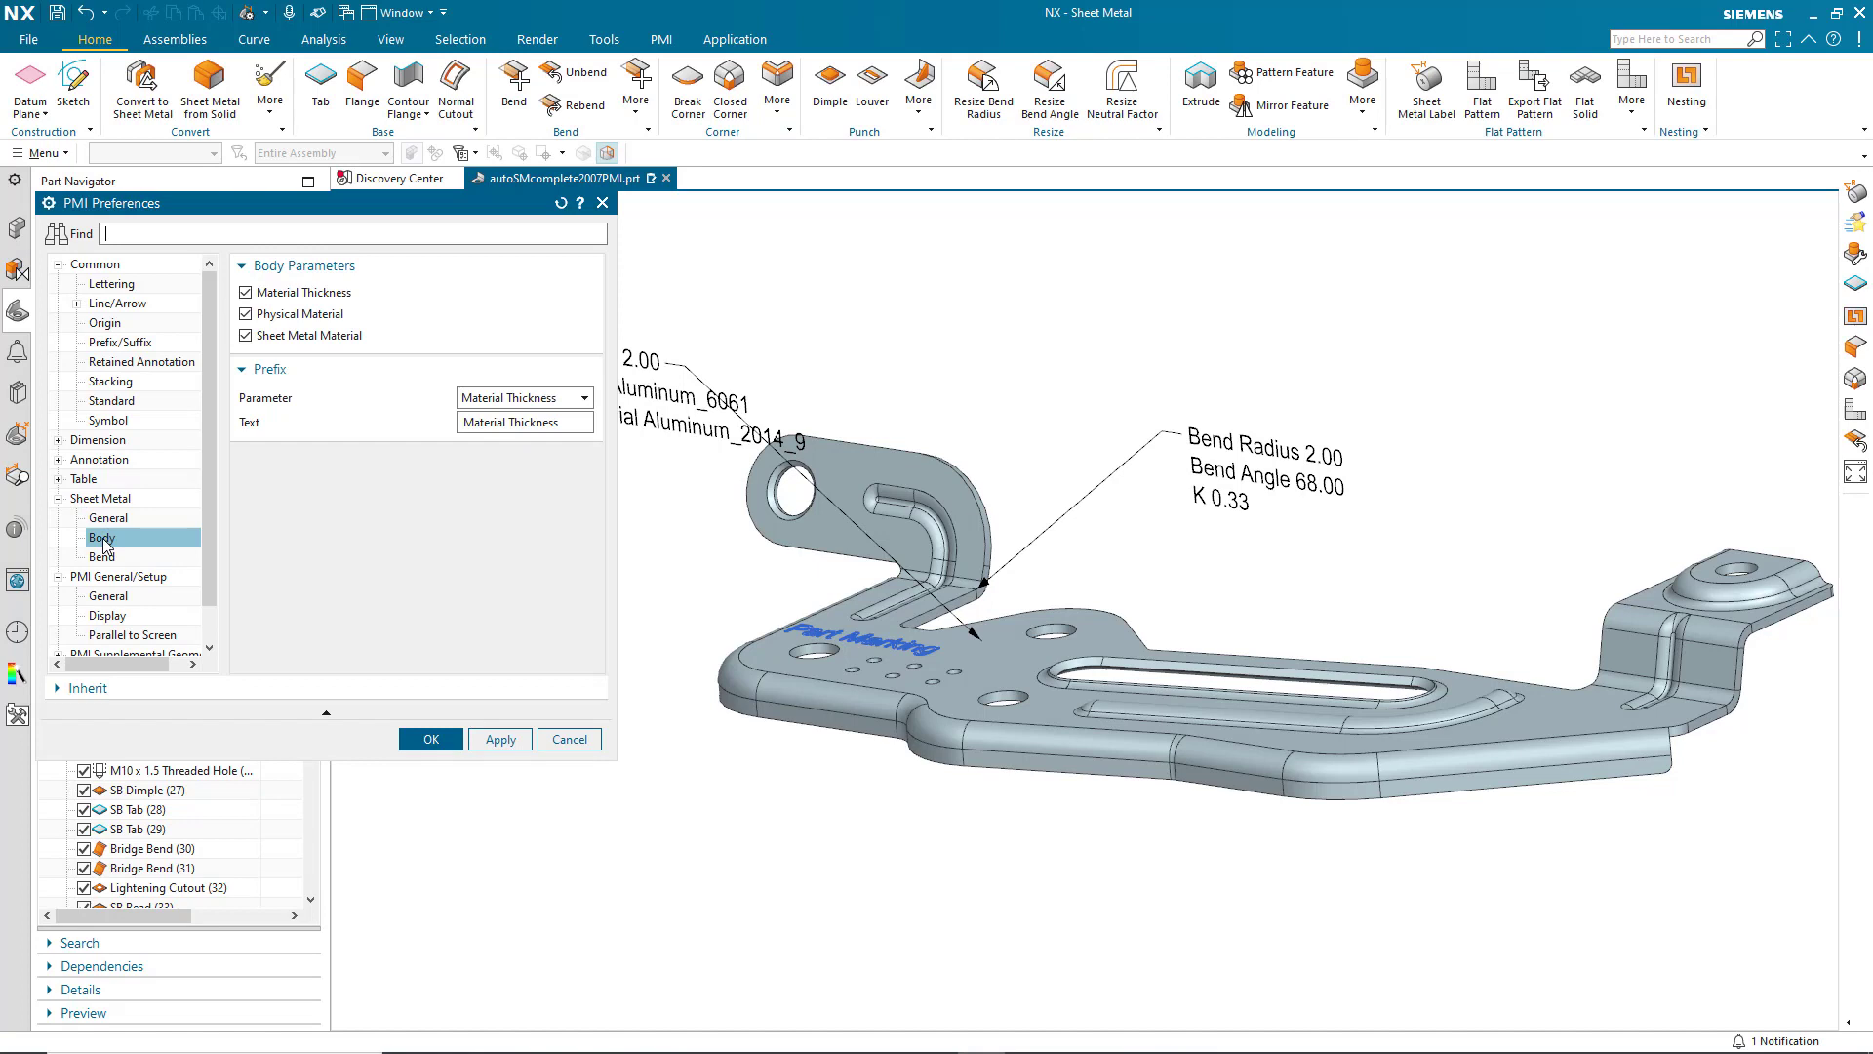
pyautogui.click(105, 558)
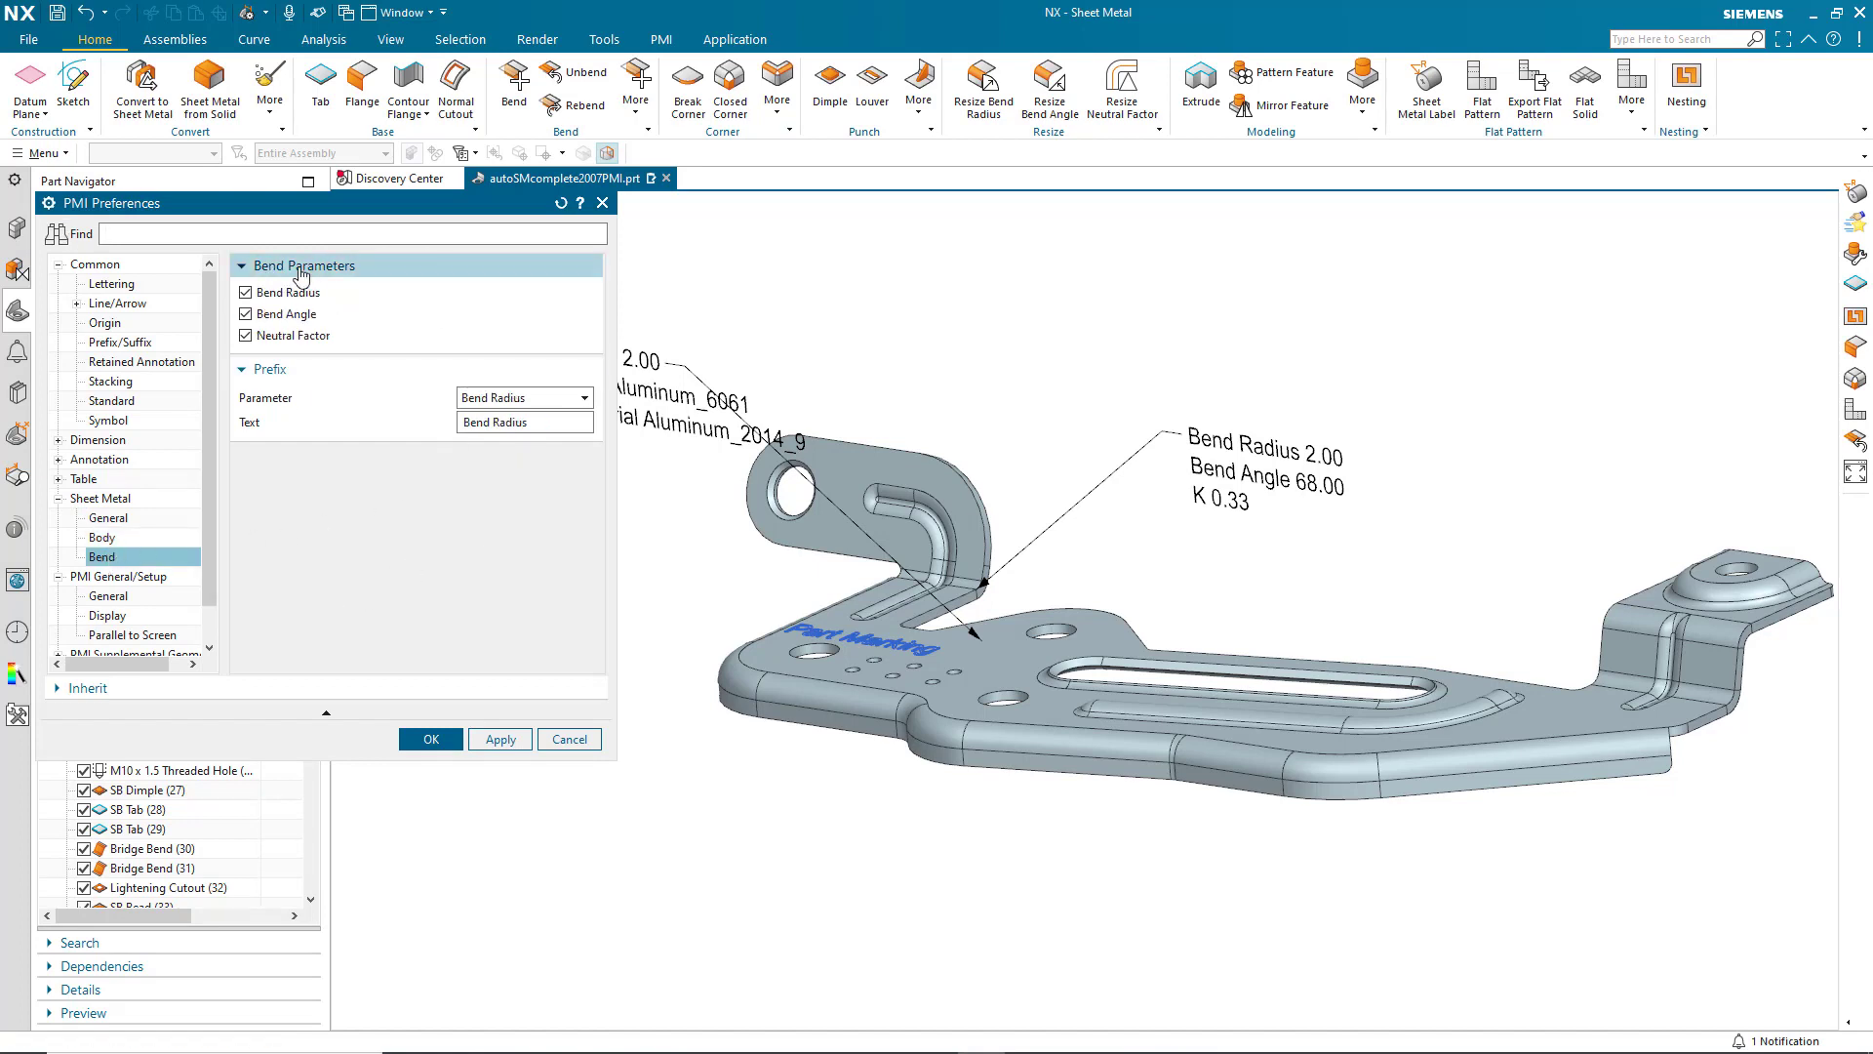
pyautogui.click(570, 739)
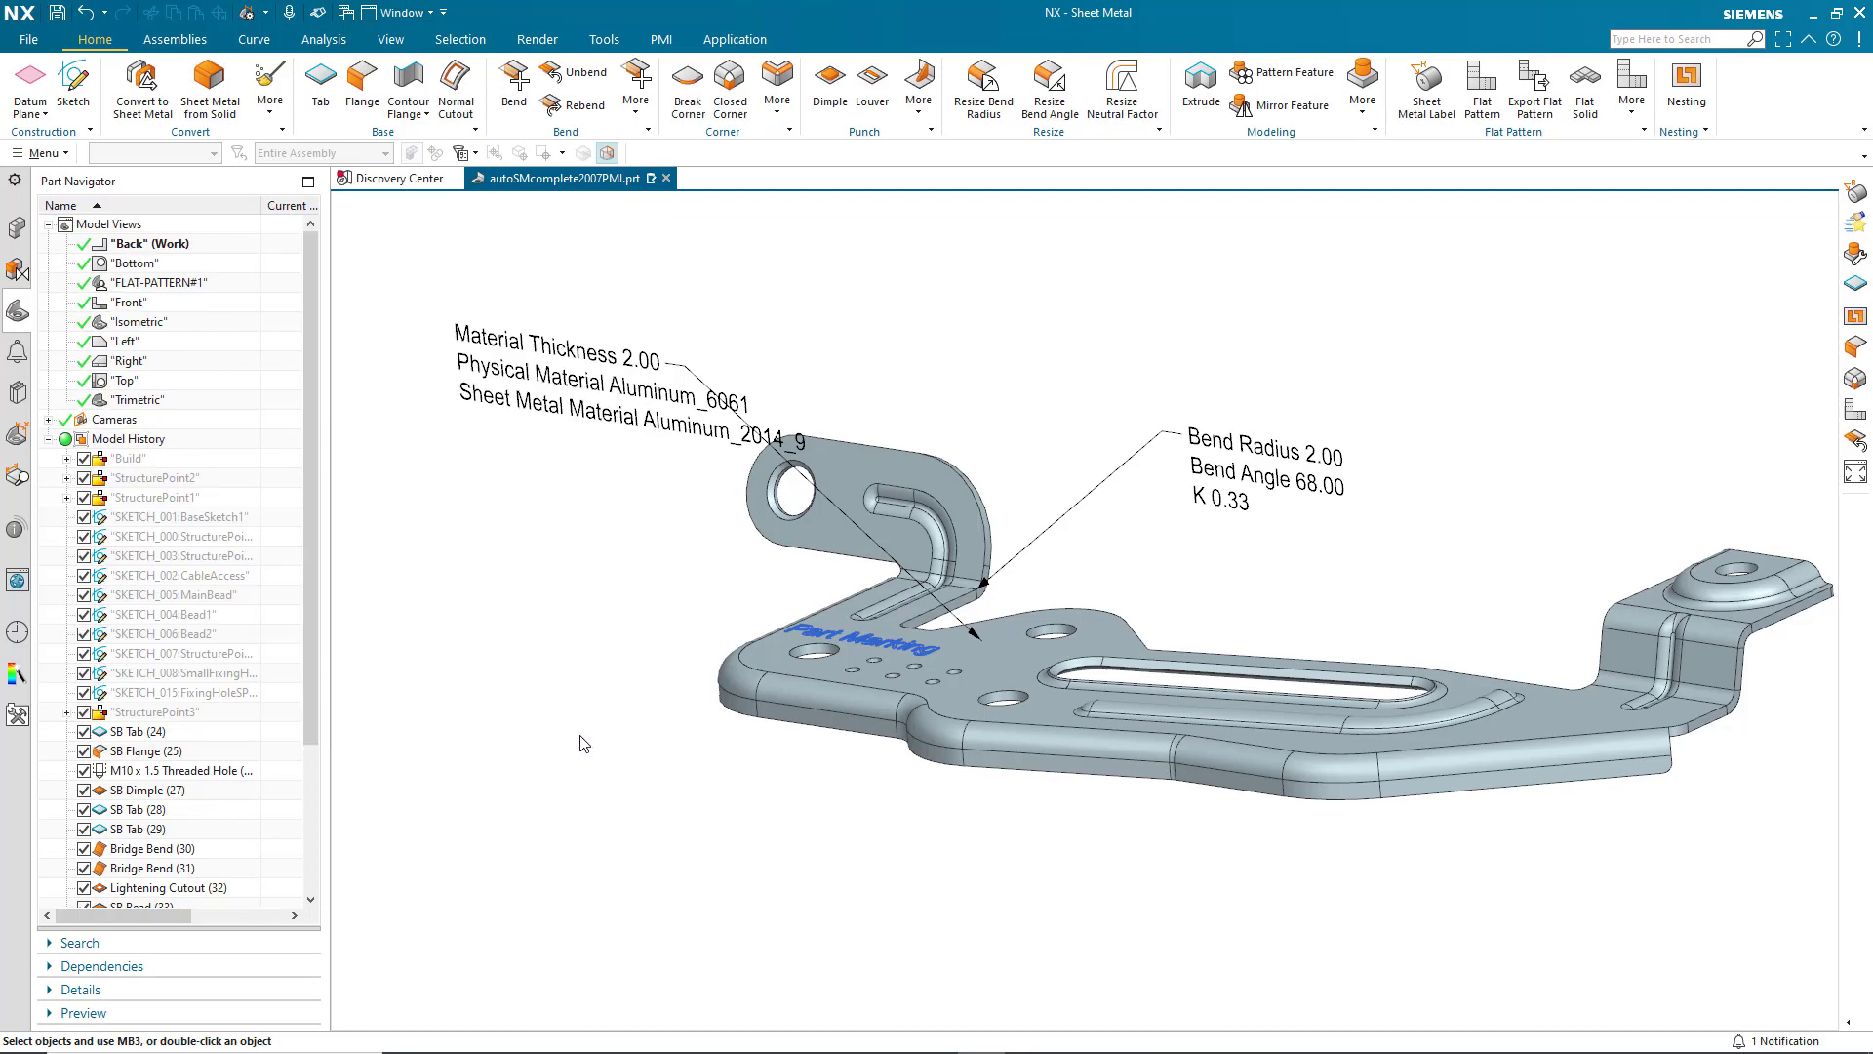
# - Delete the material and bend 3D labels and switch the bracket to the Top view
pyautogui.click(583, 413)
pyautogui.press('Delete')
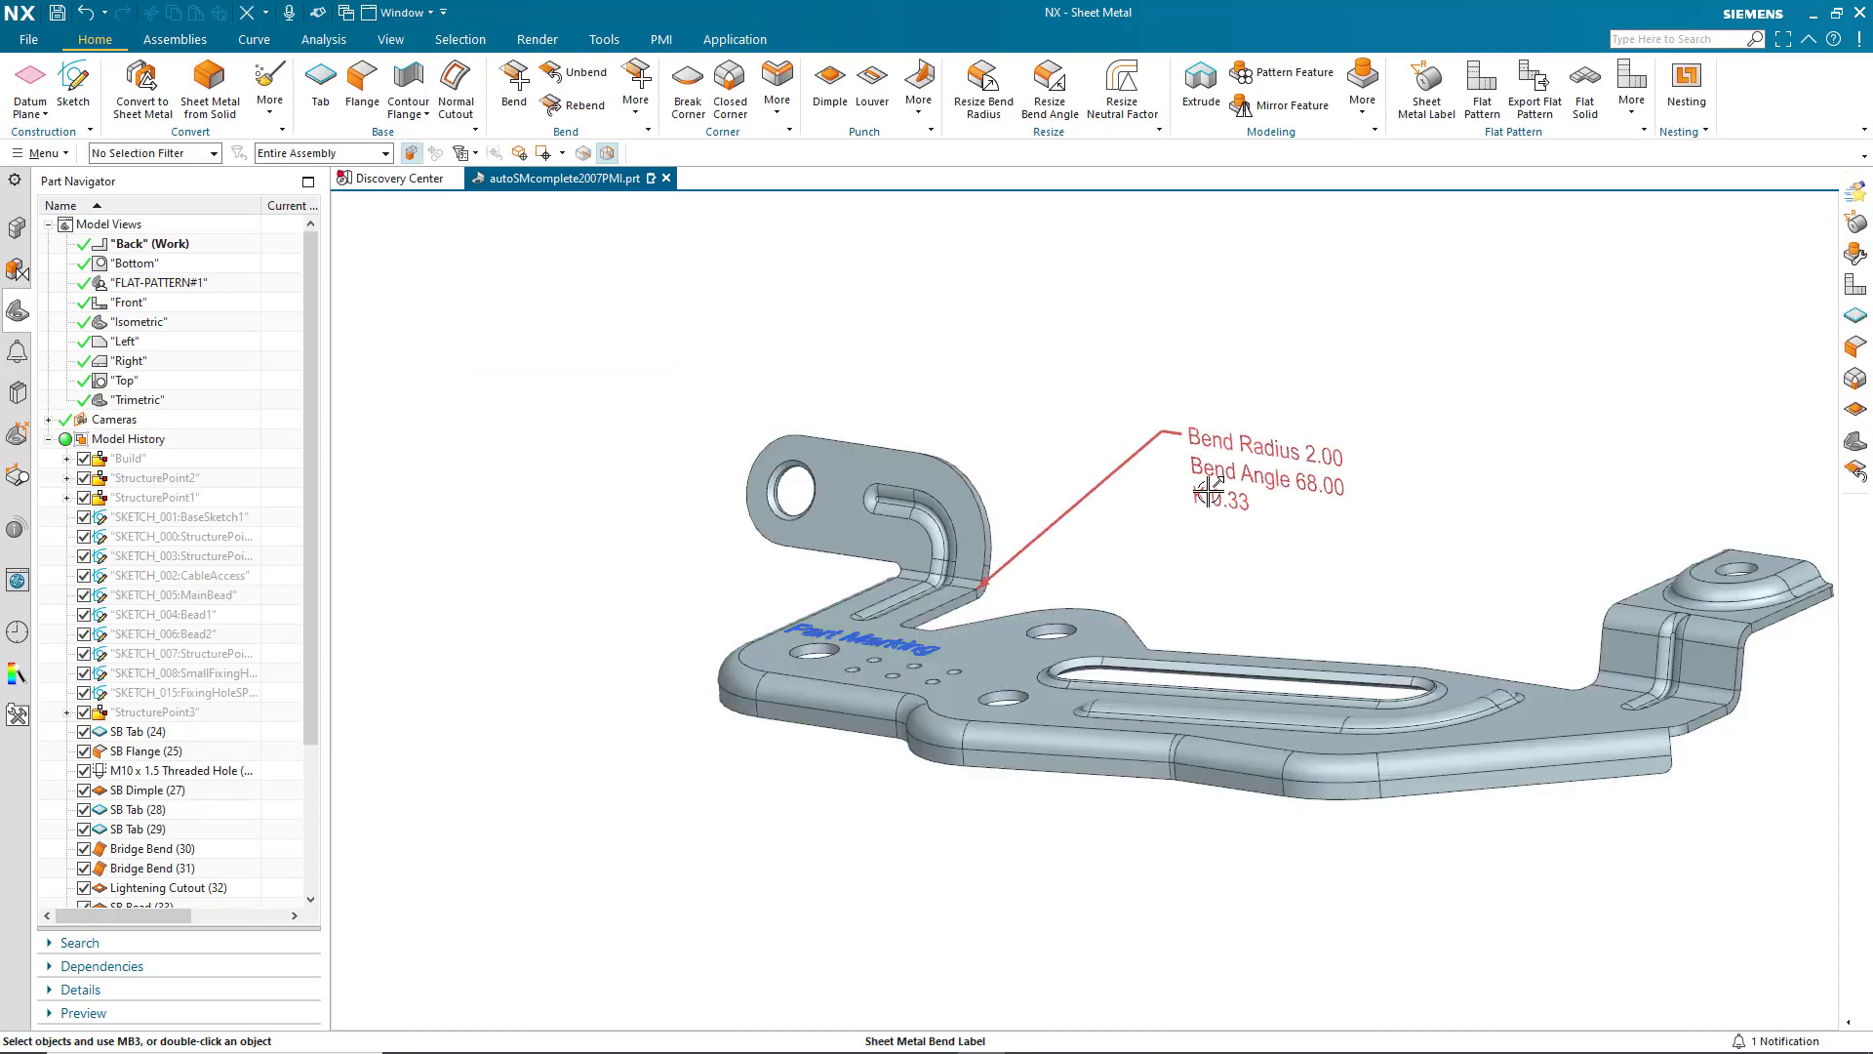
pyautogui.click(1208, 491)
pyautogui.press('Delete')
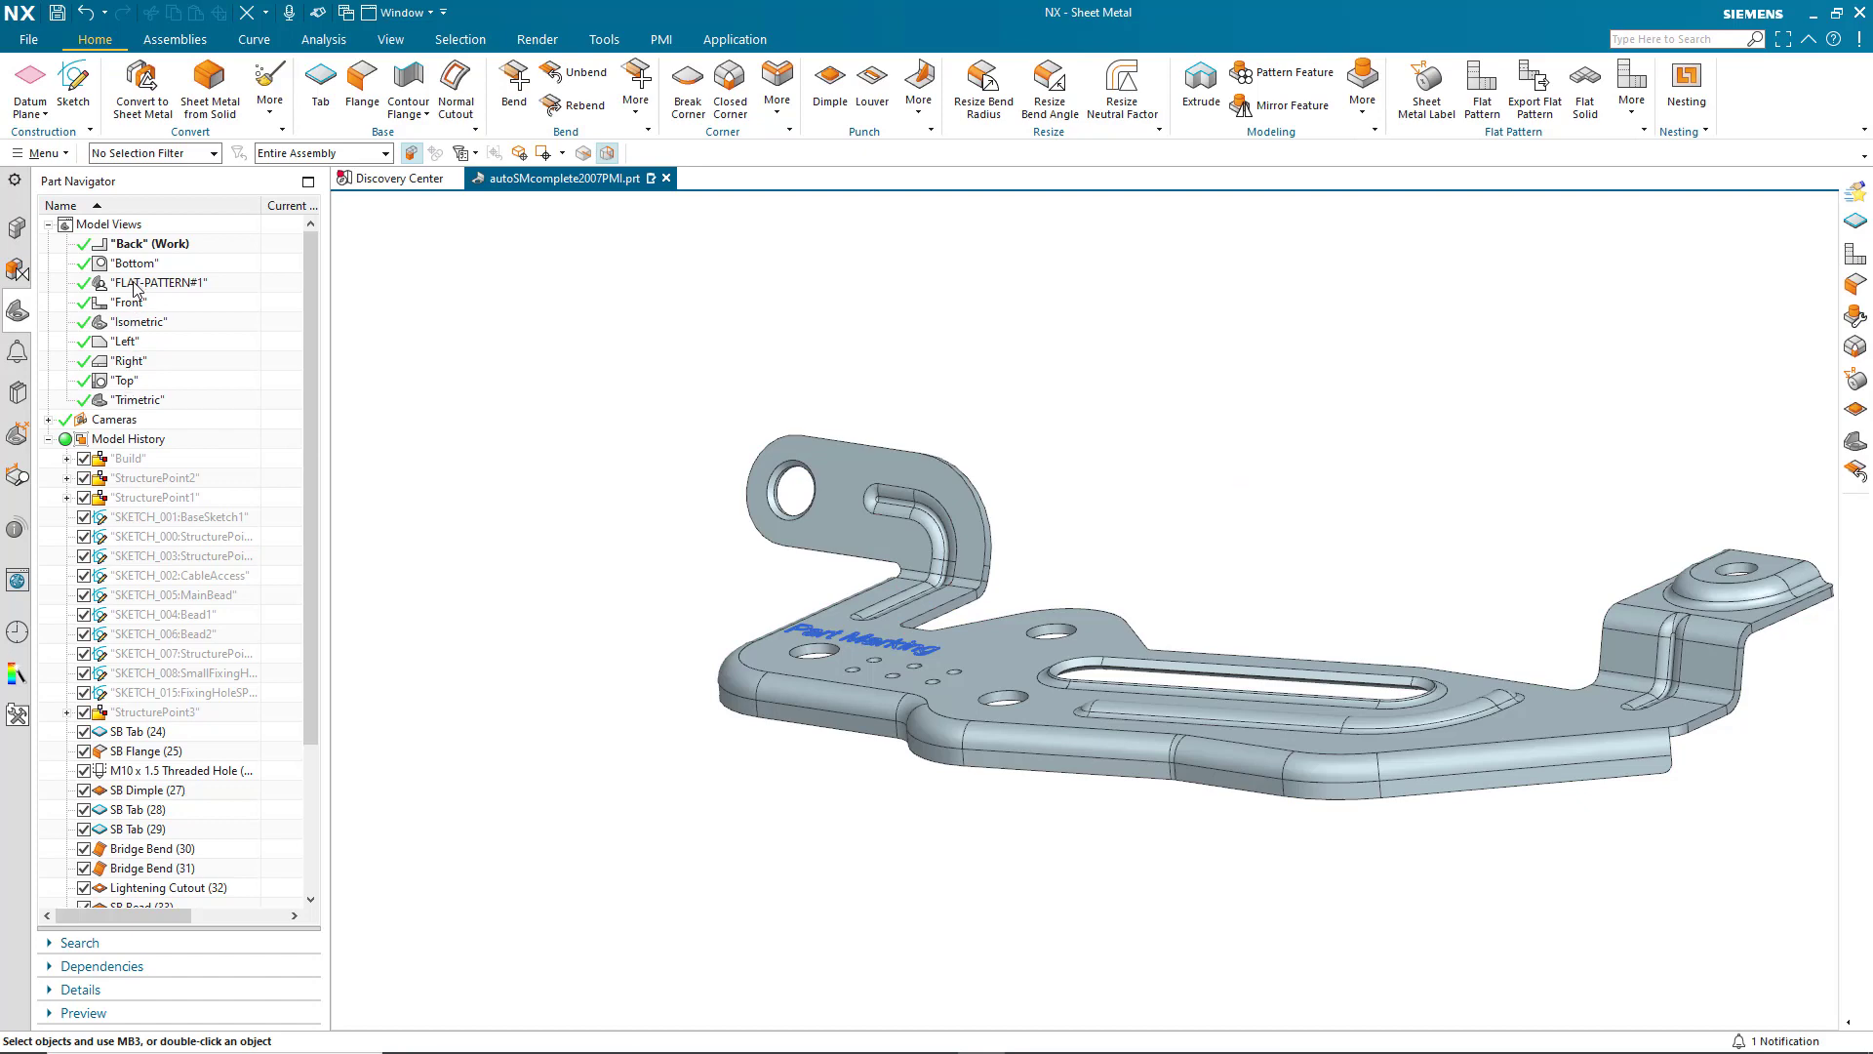
pyautogui.doubleClick(127, 381)
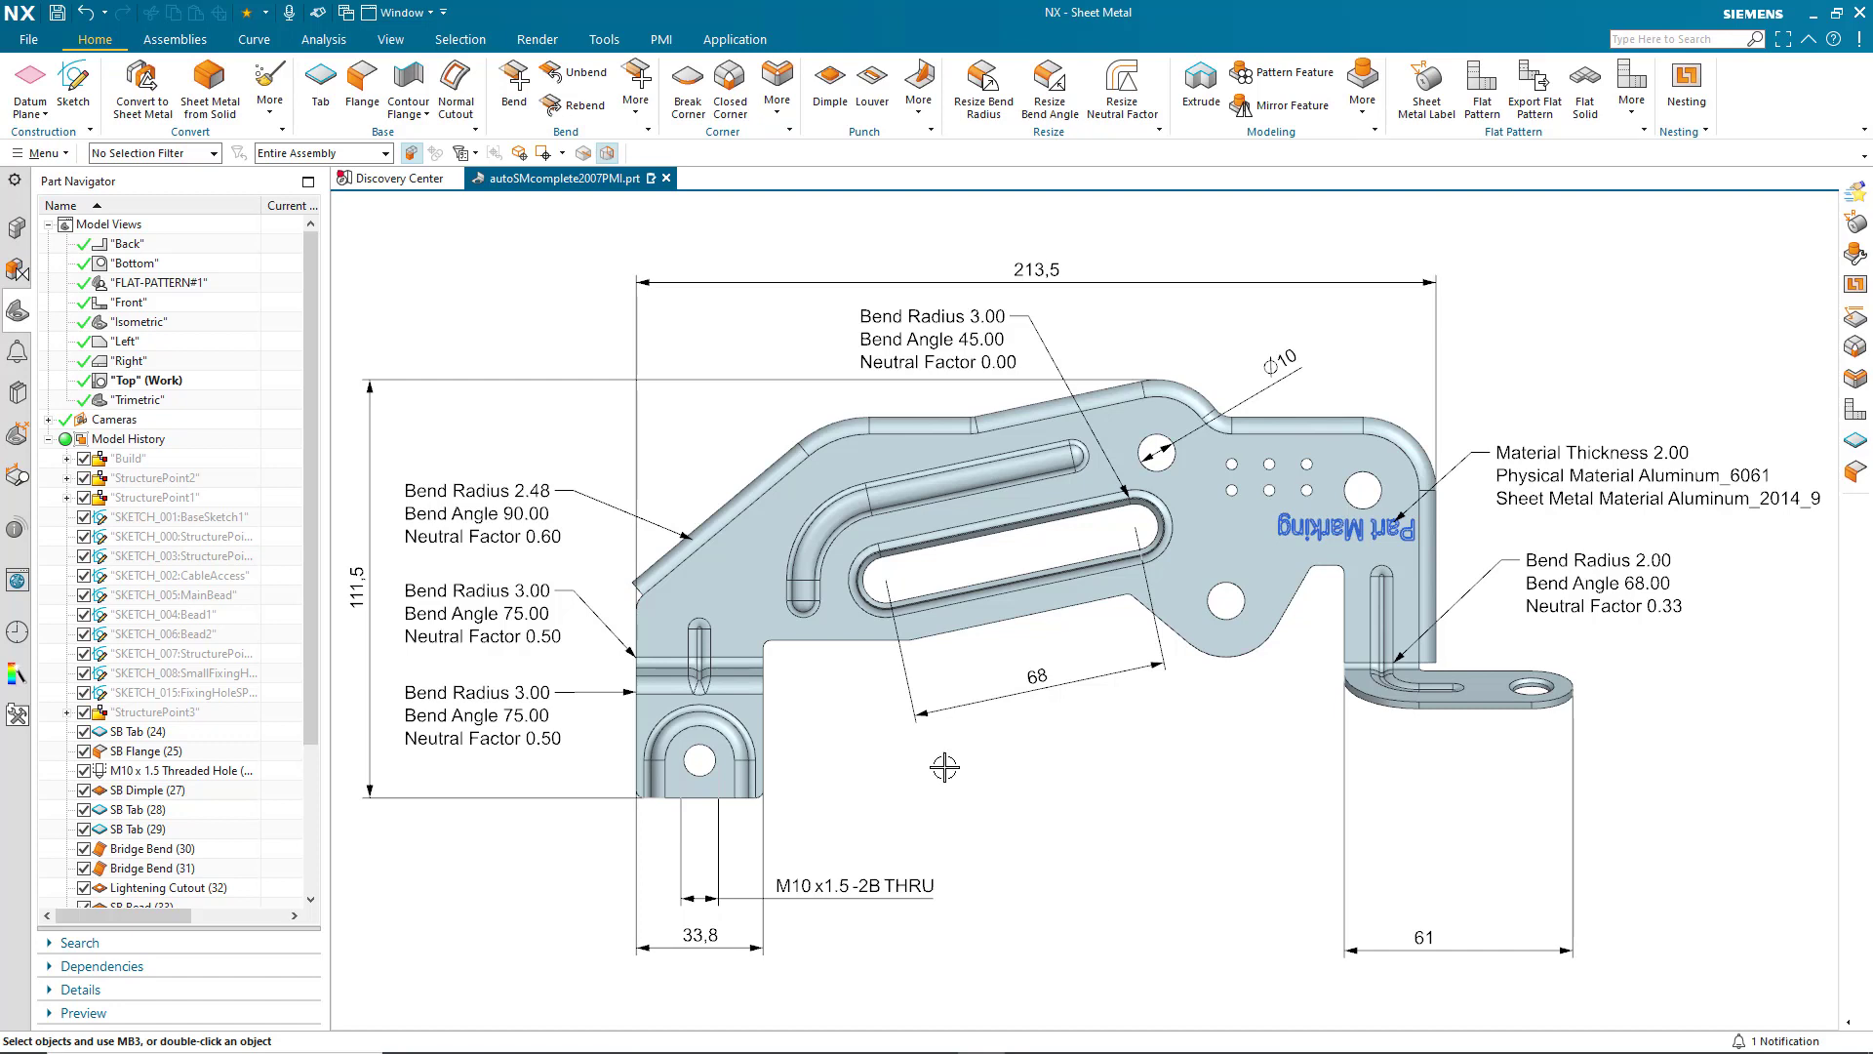
# - Expand the MBD Navigator's PMI, Annotation and Dimensions nodes: five bend labels, one body label, seven dimensions
pyautogui.click(16, 438)
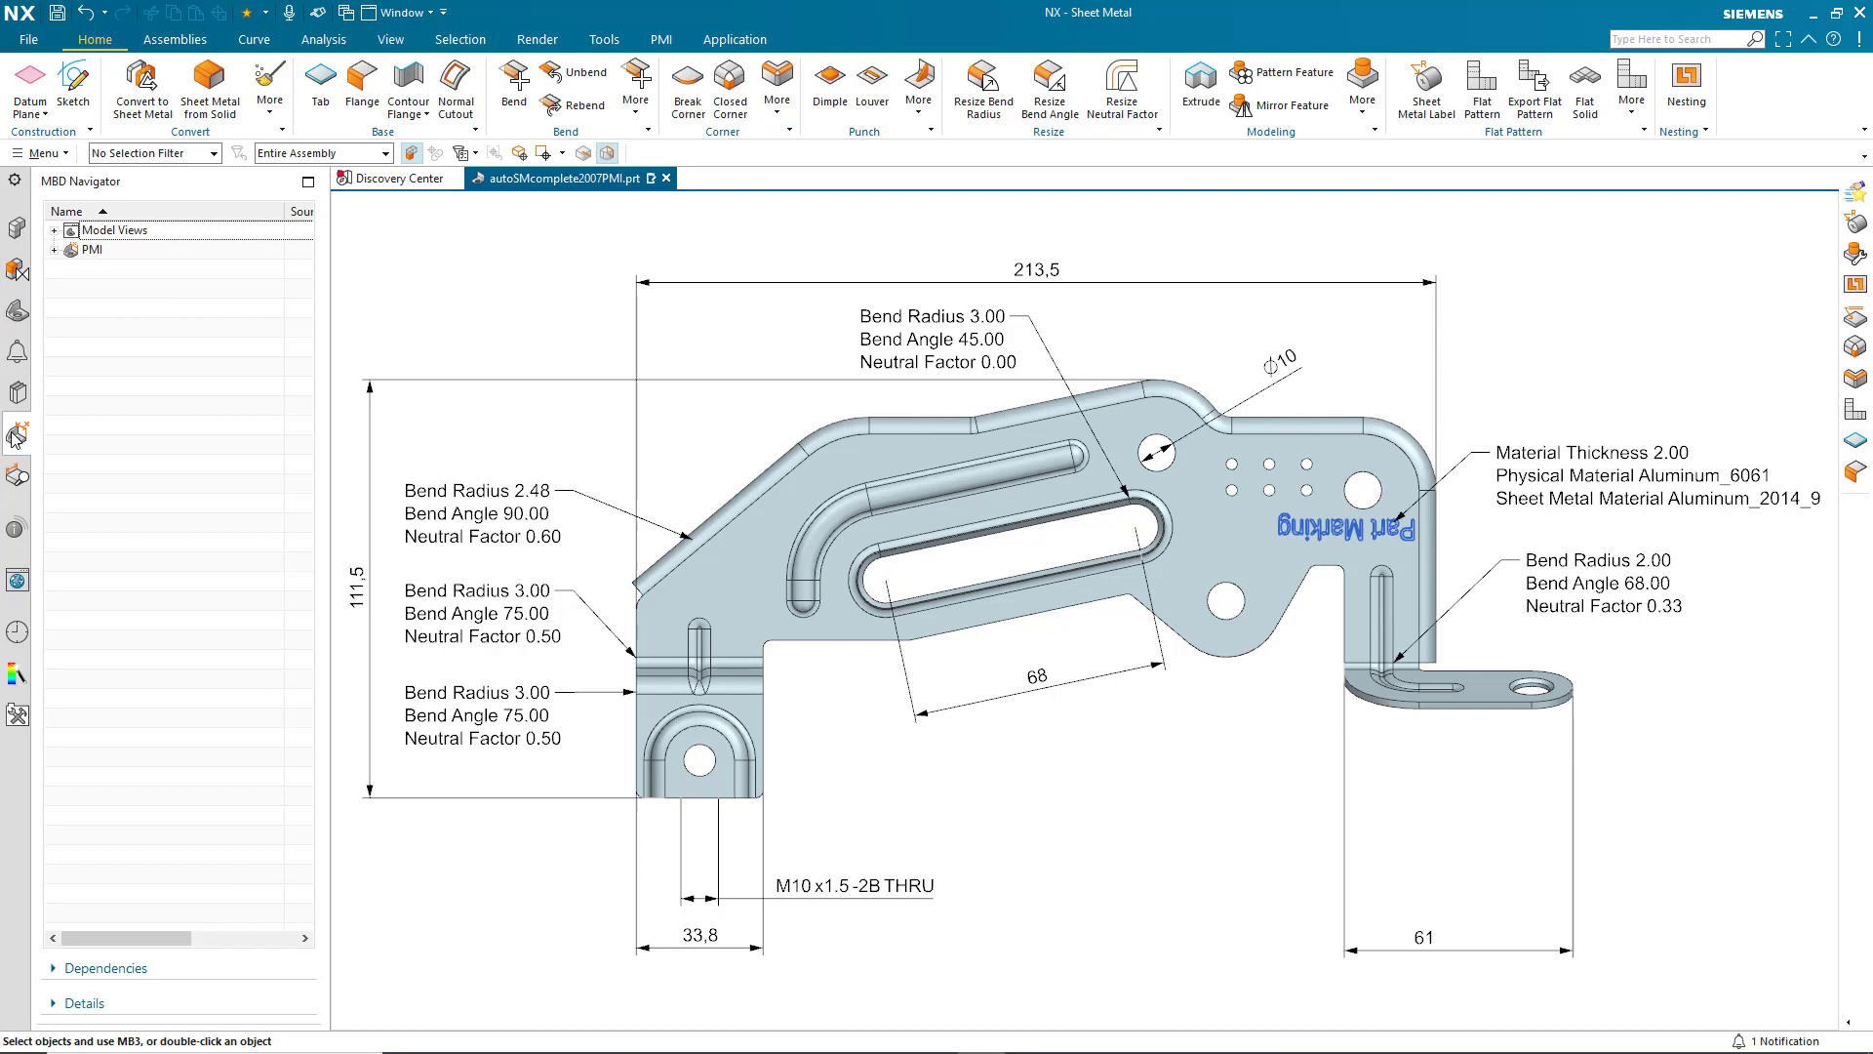
pyautogui.click(54, 252)
pyautogui.click(73, 272)
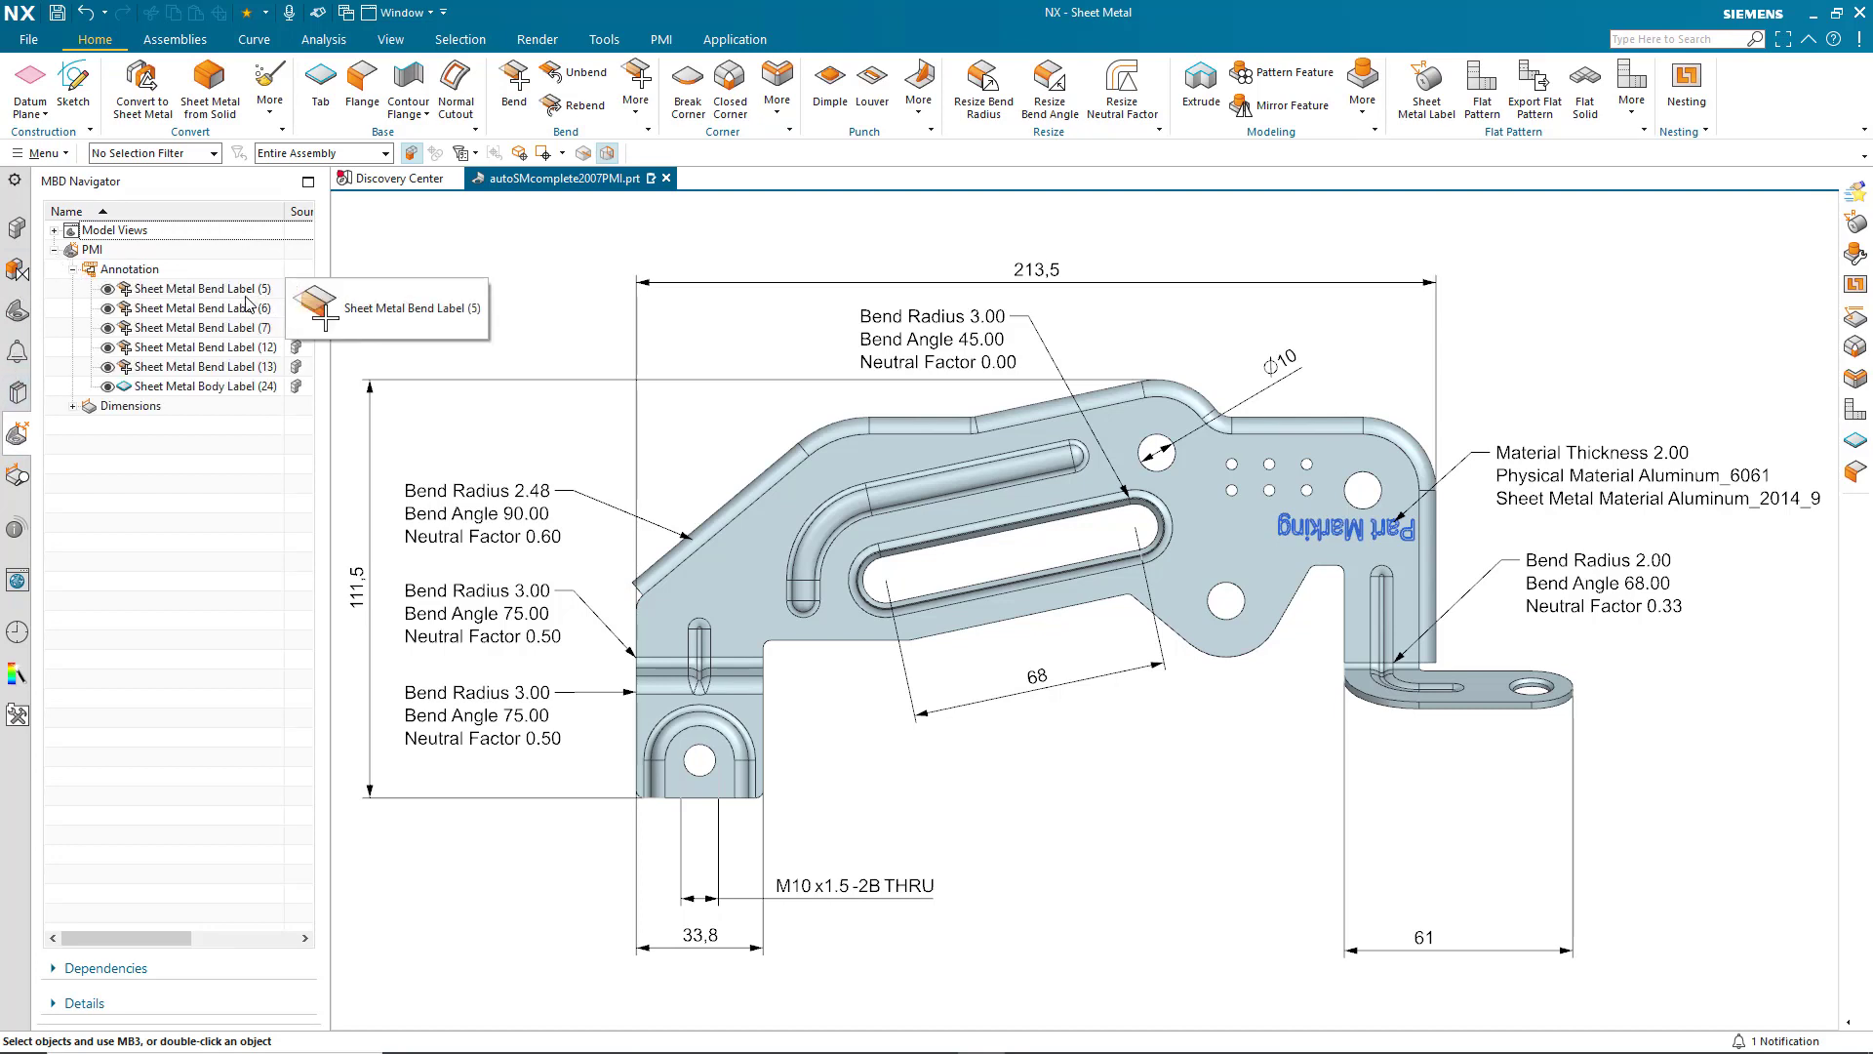
pyautogui.click(73, 406)
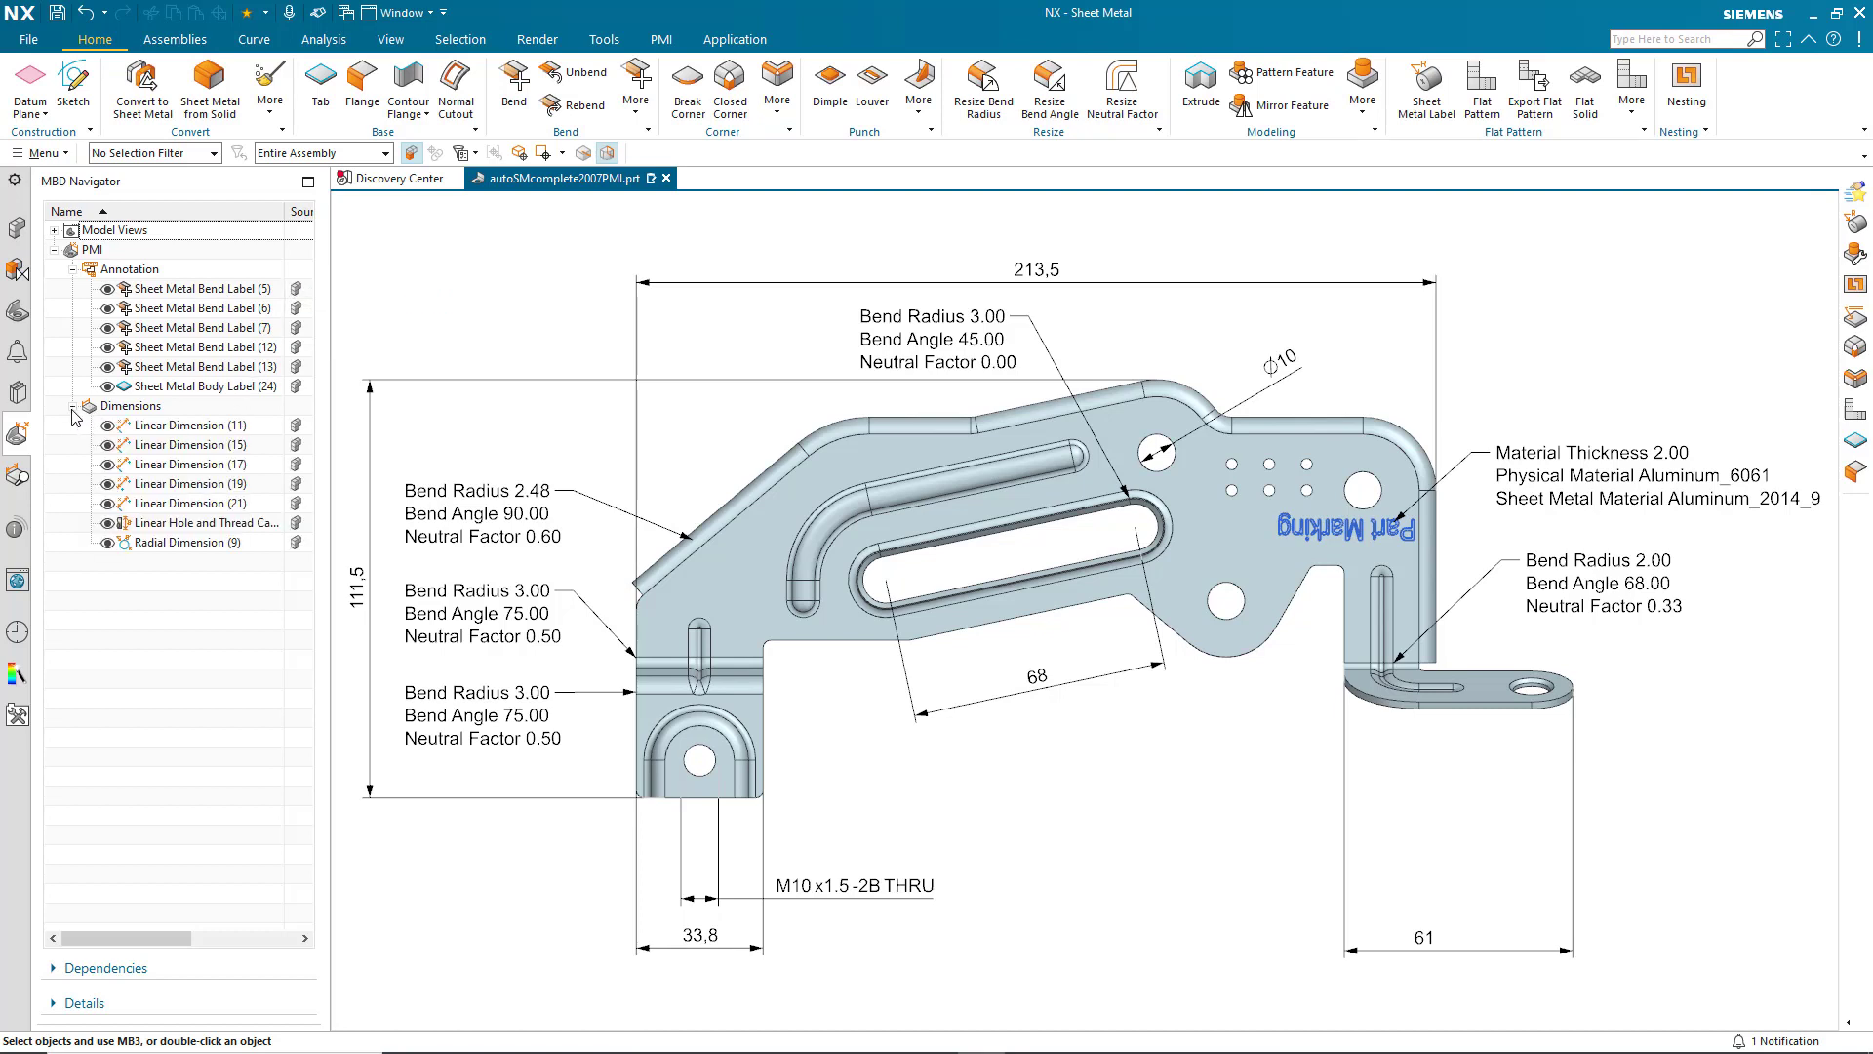